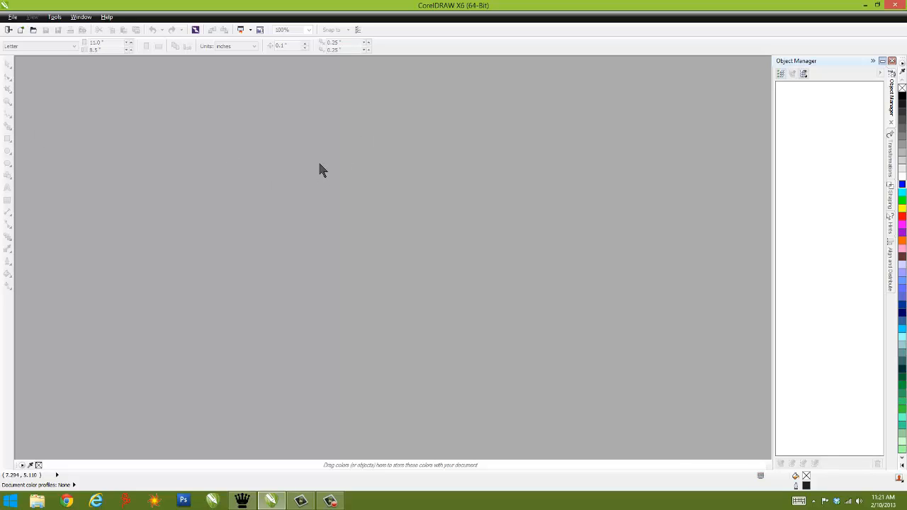
Step: Create a new document with the XM8 King preset, 1200 × 900 mm in RGB colour mode
click(22, 31)
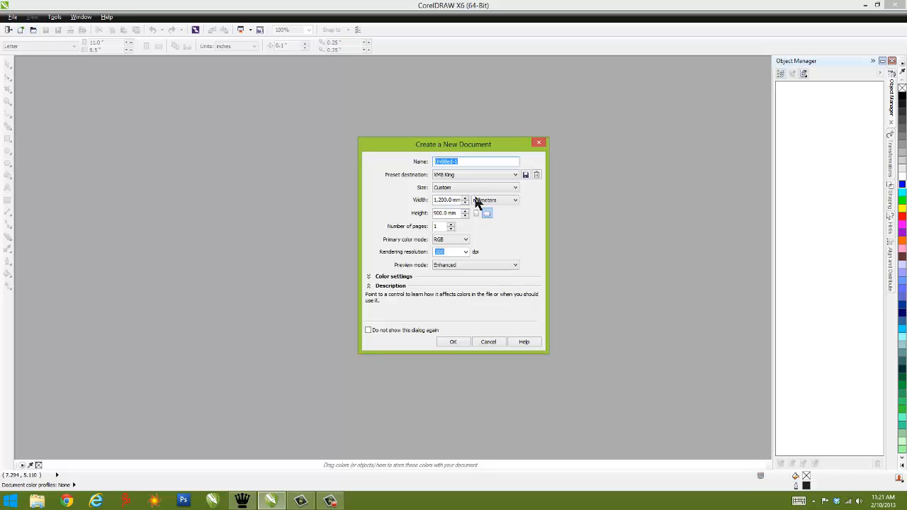
drag(452, 200, 411, 220)
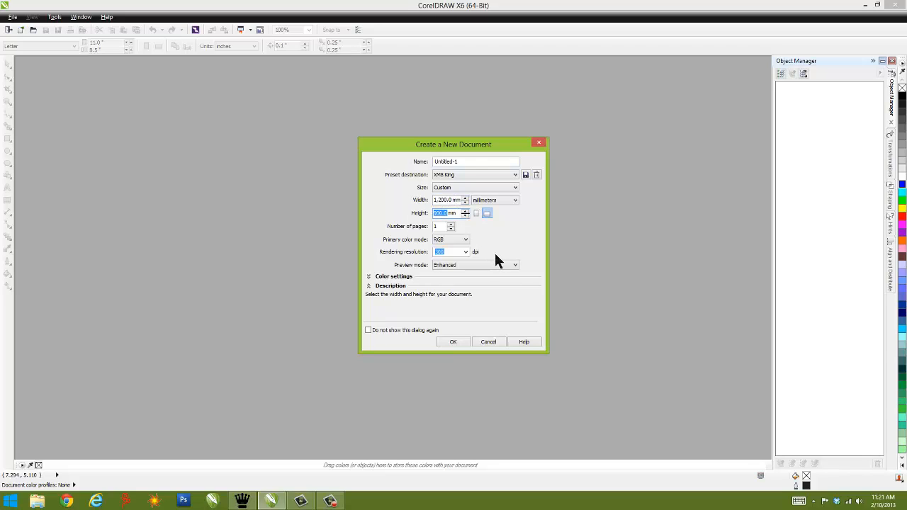
click(465, 239)
click(494, 240)
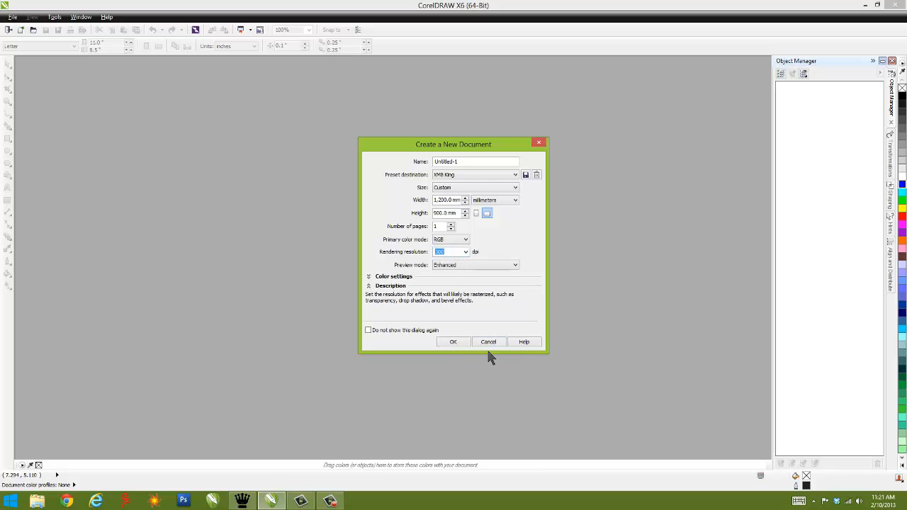
click(452, 342)
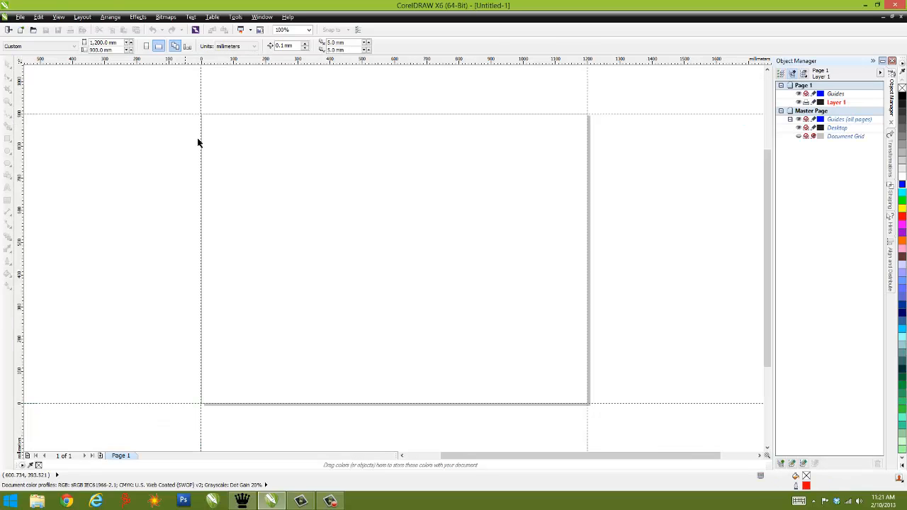
Step: Open the recent drawing XM8lasers.cdr and fit the logo artwork to the view
click(22, 19)
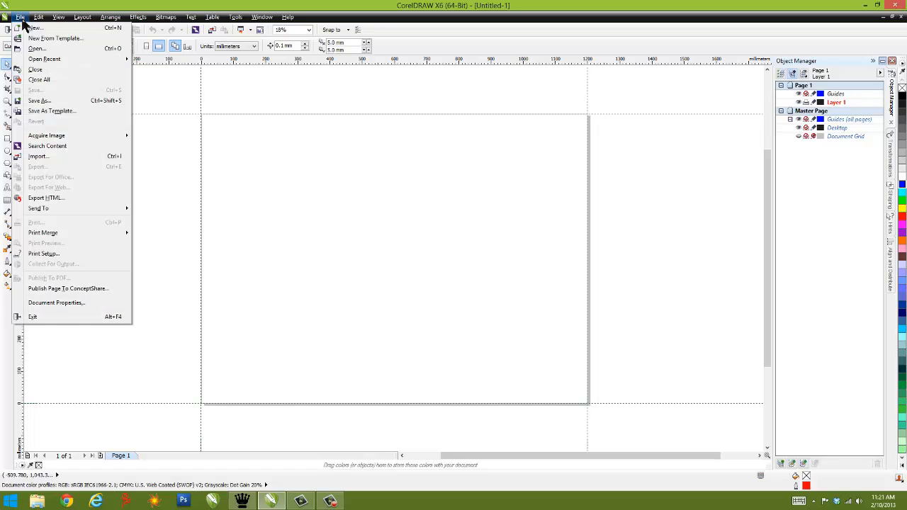
mouse_move(42, 59)
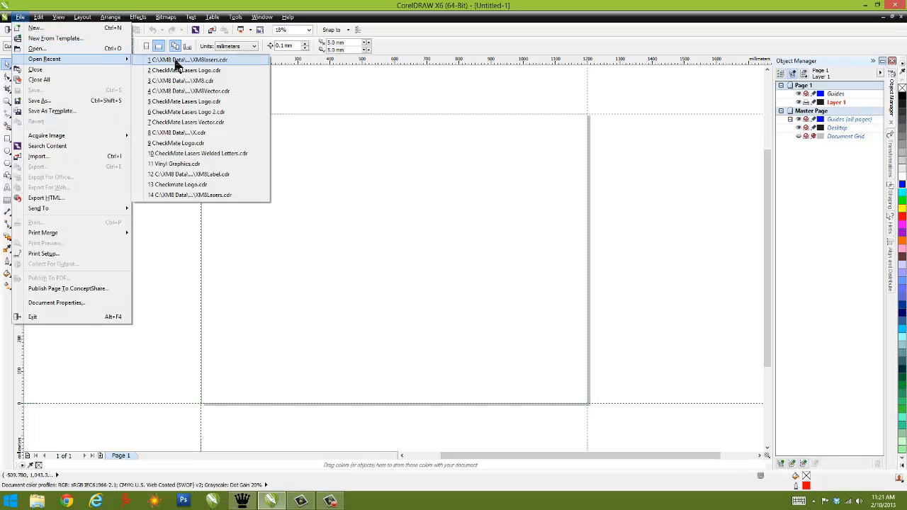
click(172, 61)
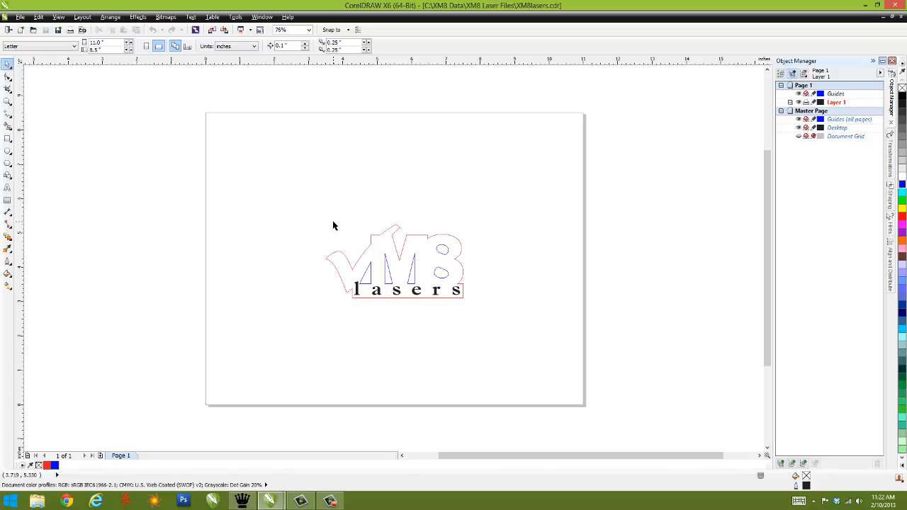
key(F4)
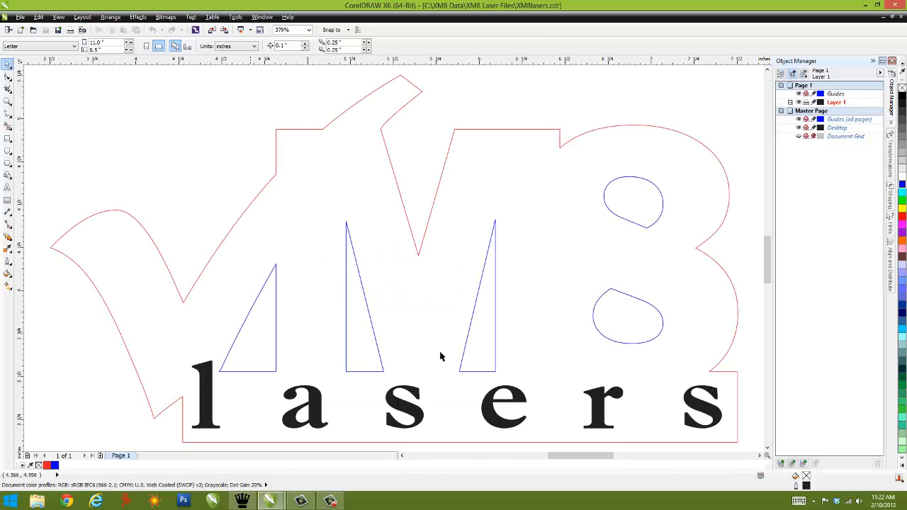
Step: Try green, red, purple and dark green outlines on the logo's inner cutout curve, finishing with blue
ctrl+click(482, 279)
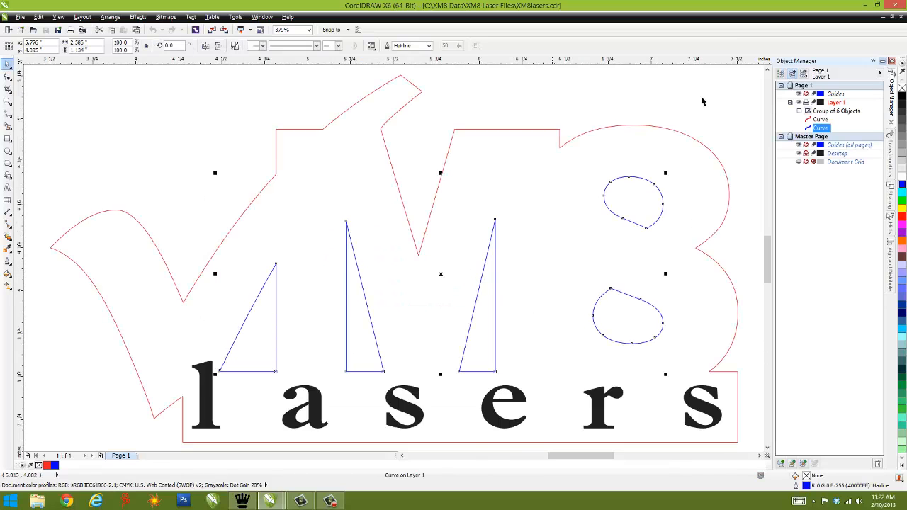
right_click(903, 201)
right_click(902, 229)
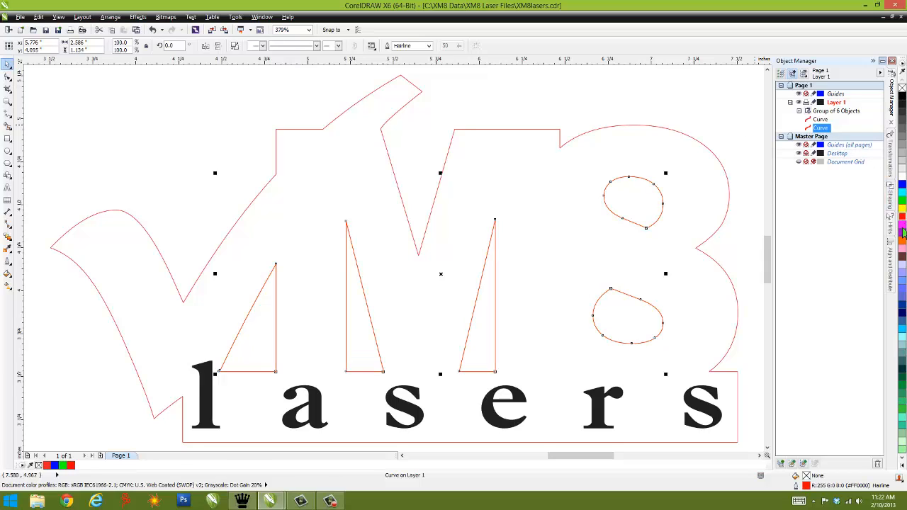
right_click(902, 248)
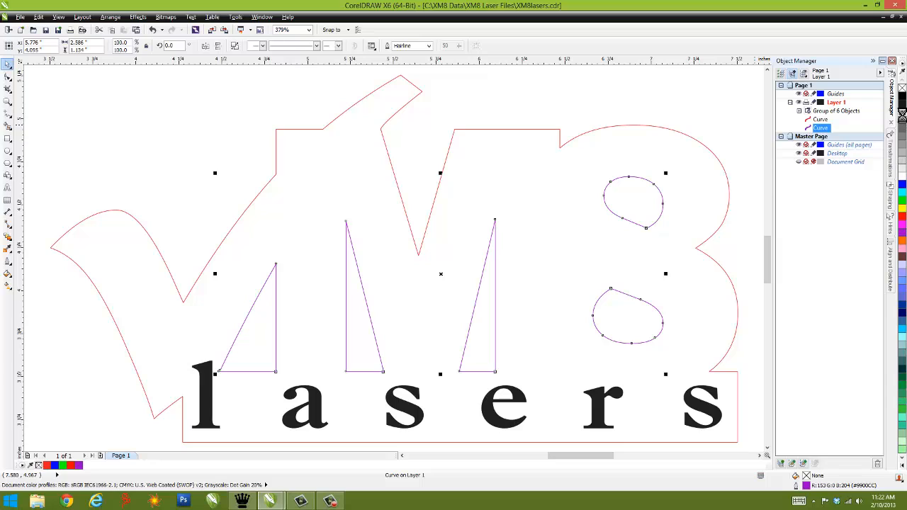
right_click(902, 379)
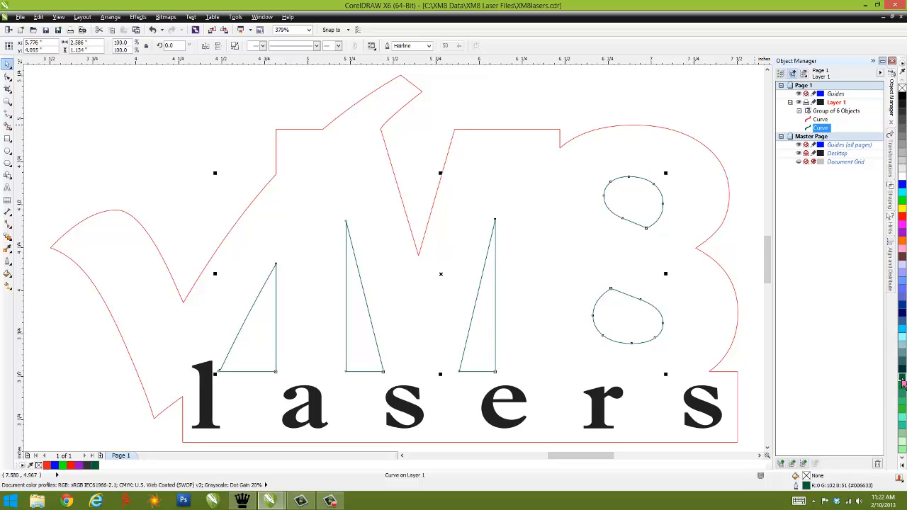
right_click(903, 184)
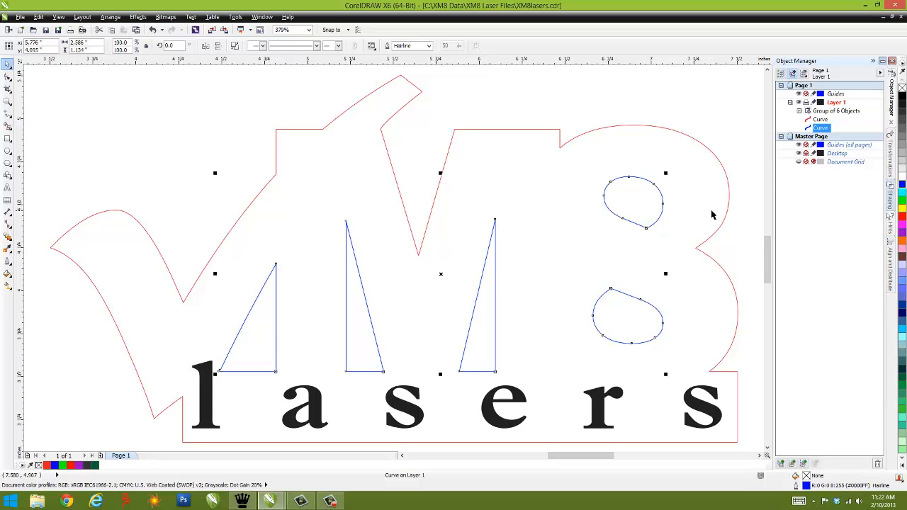
click(662, 117)
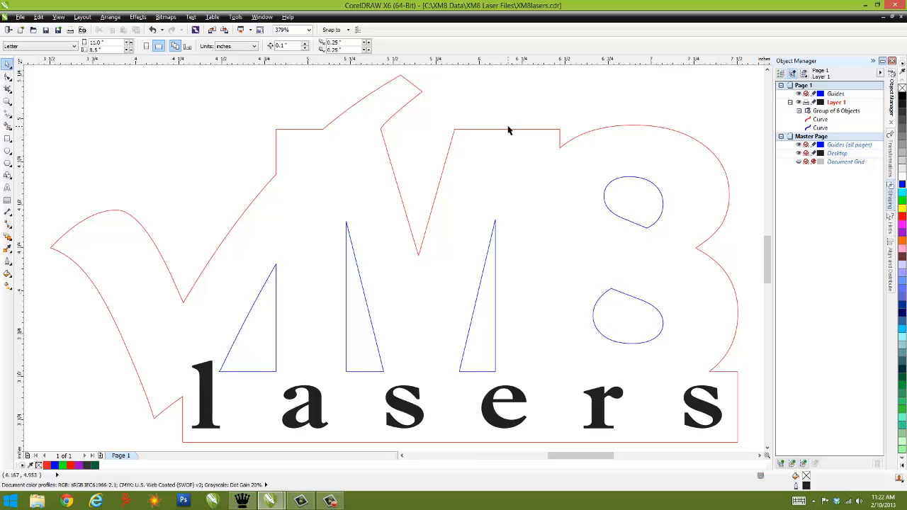
Step: Check the width and height of the logo's outer contour
click(448, 150)
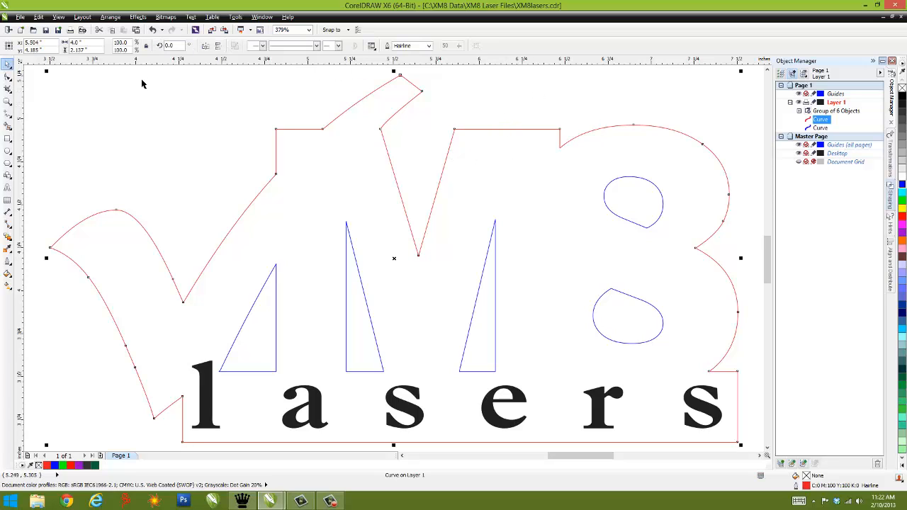
double_click(93, 43)
double_click(94, 49)
click(528, 109)
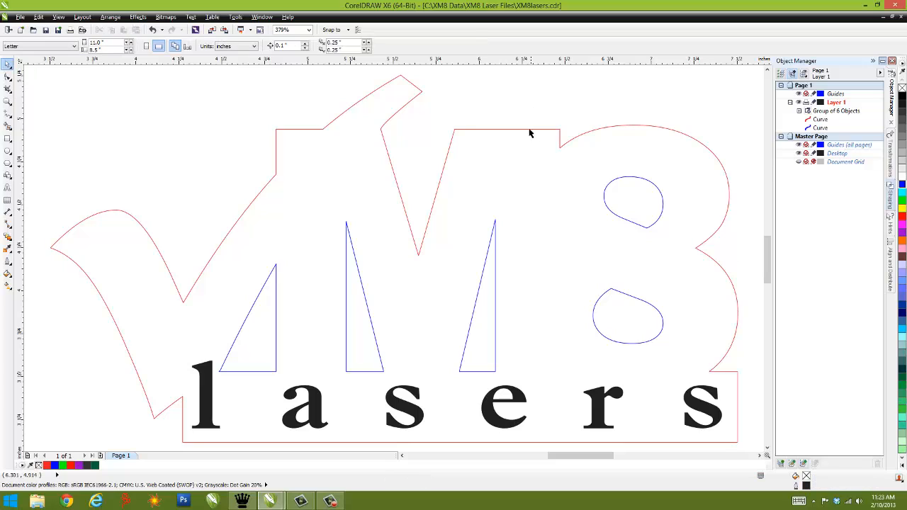
Step: Try a cyan outline on the logo's outer contour and finish with RGB red (255, 0, 0)
click(529, 128)
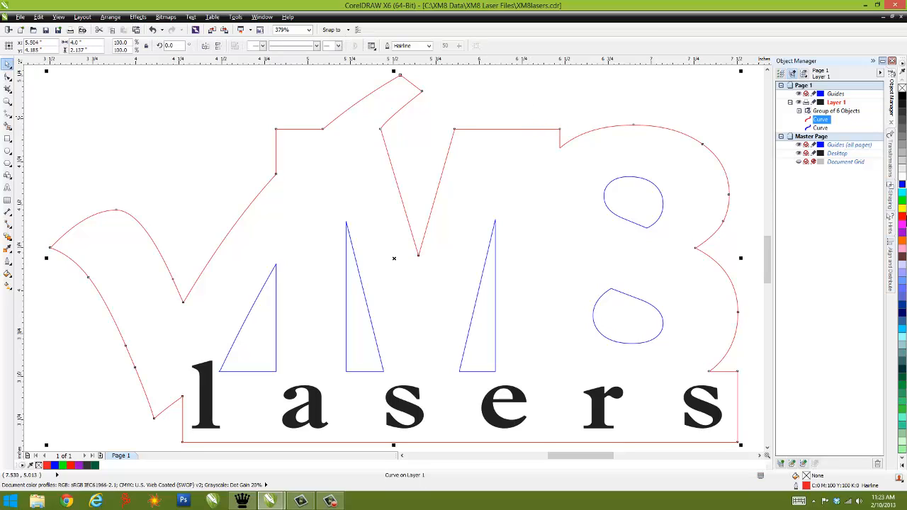
right_click(903, 190)
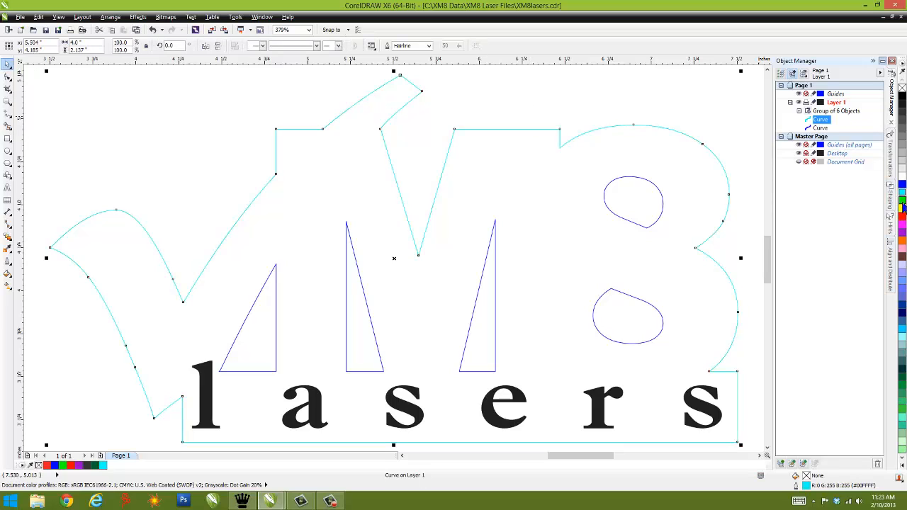
right_click(903, 205)
right_click(903, 217)
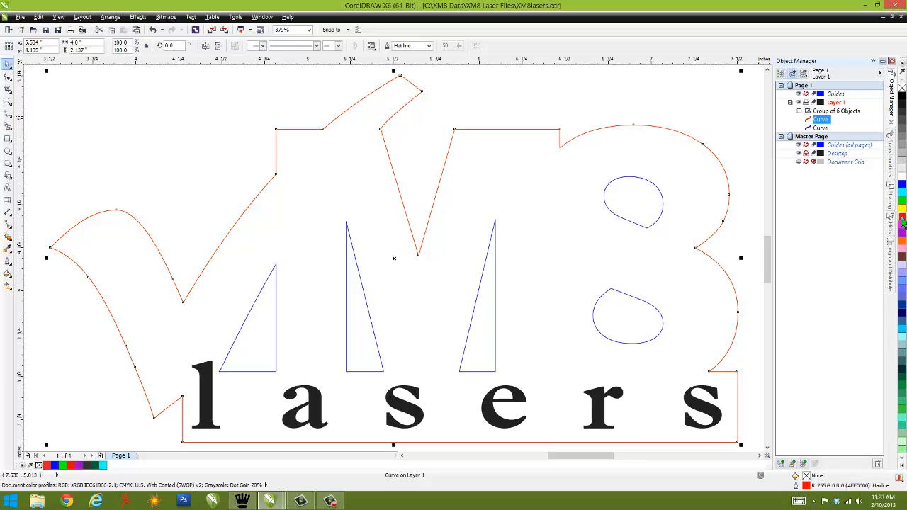
Step: Examine the drawing's object structure by selecting the inner cutout curve and each letter curve within the "lasers" group
click(820, 127)
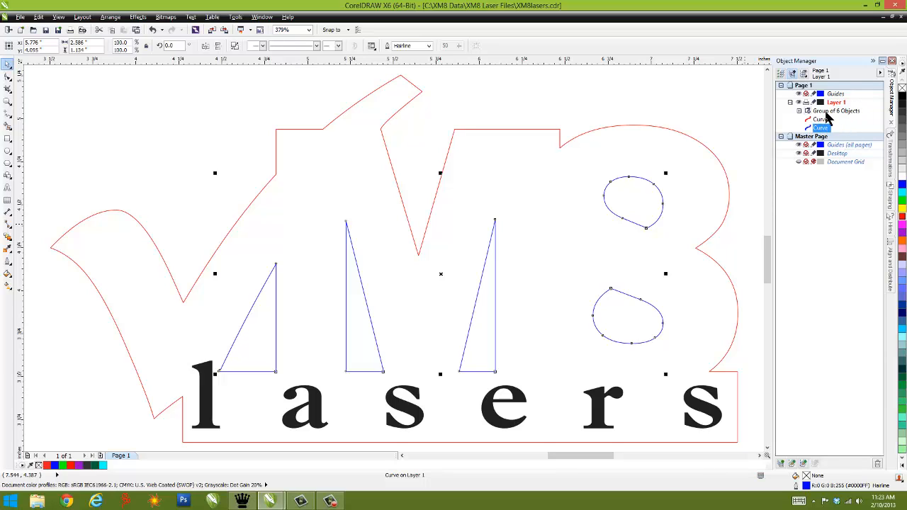
click(804, 112)
click(799, 112)
click(829, 120)
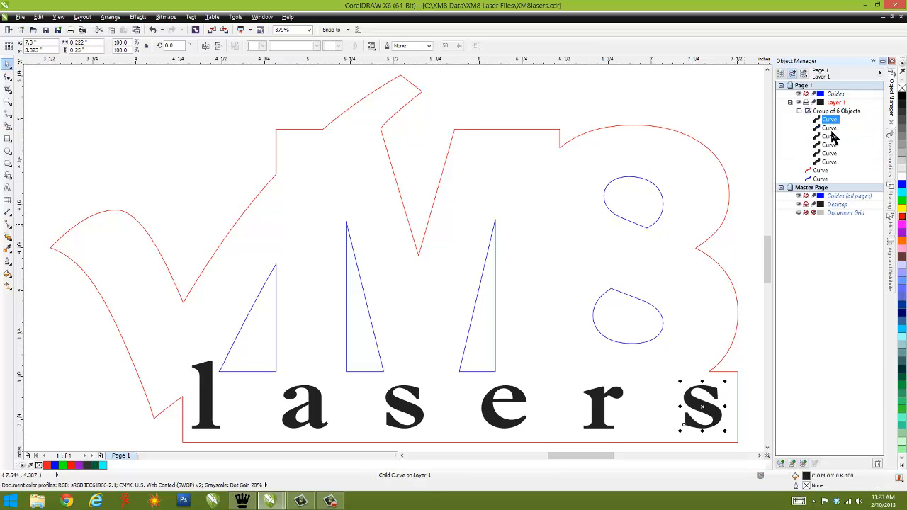
click(831, 128)
click(831, 137)
click(831, 145)
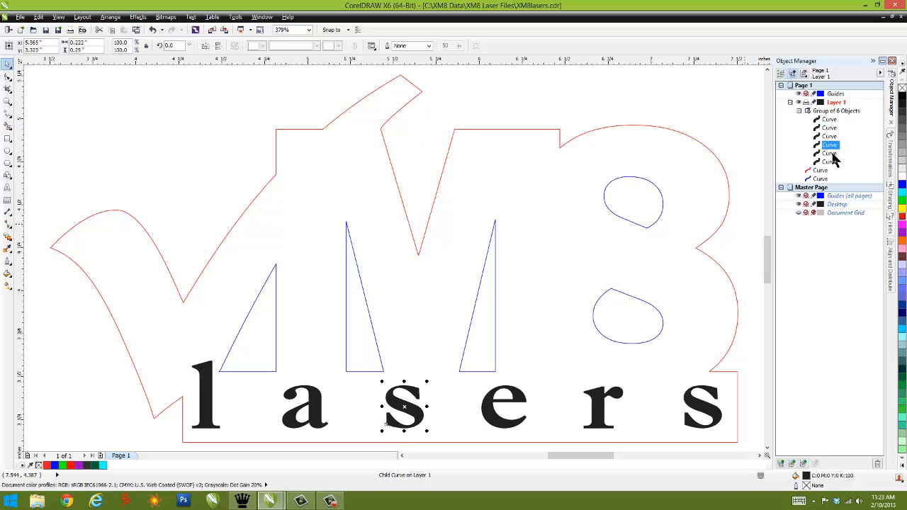
click(831, 154)
click(832, 162)
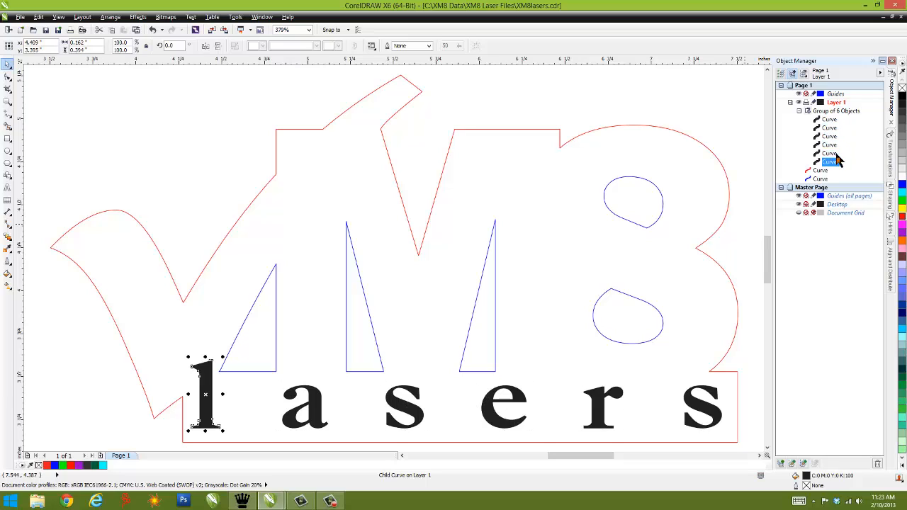
click(324, 115)
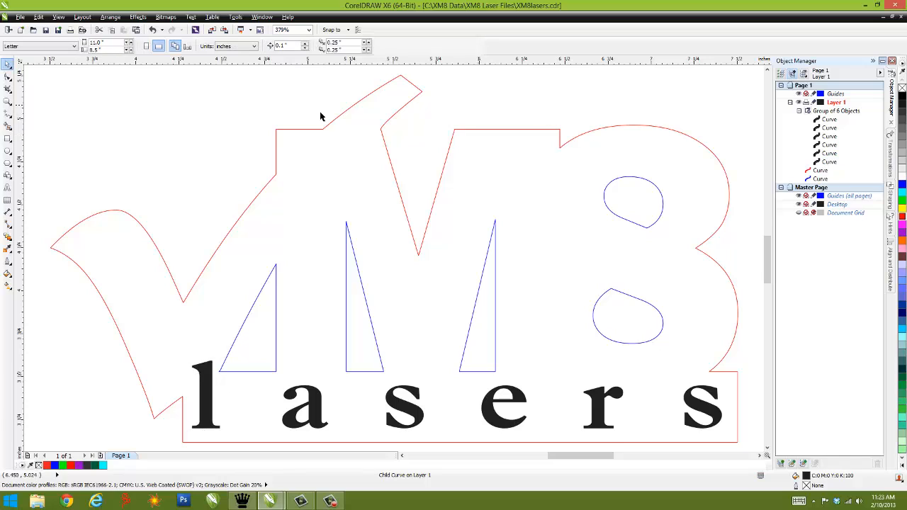
Step: Save the drawing and export it to Documents as the AutoCAD DXF file XM8lasers.dxf, replacing the existing file
click(47, 30)
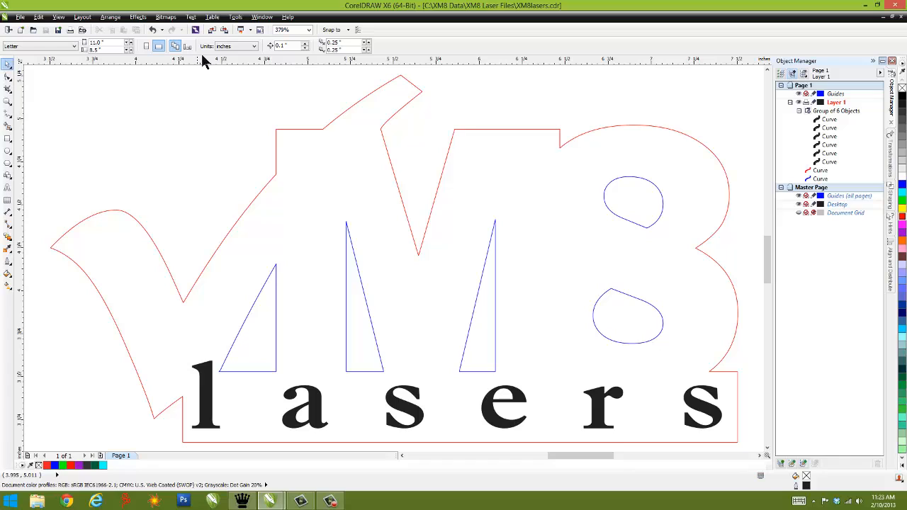
click(20, 17)
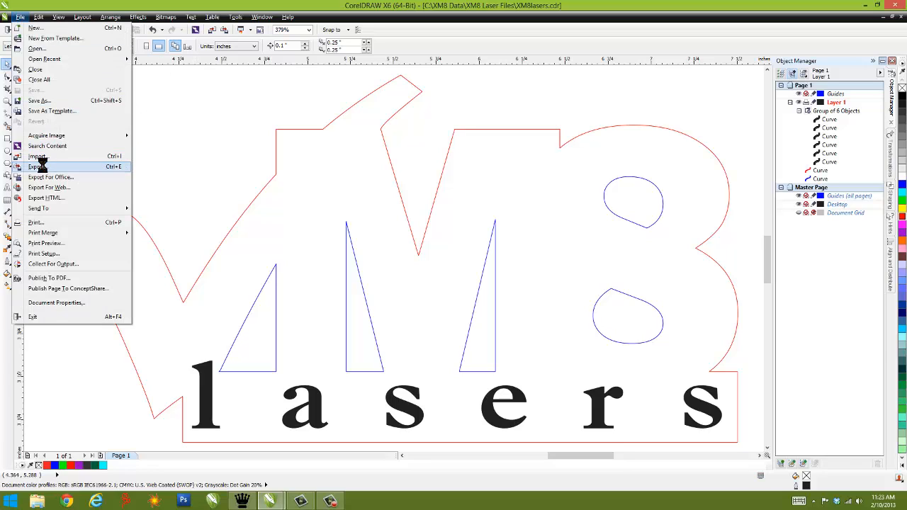
click(42, 168)
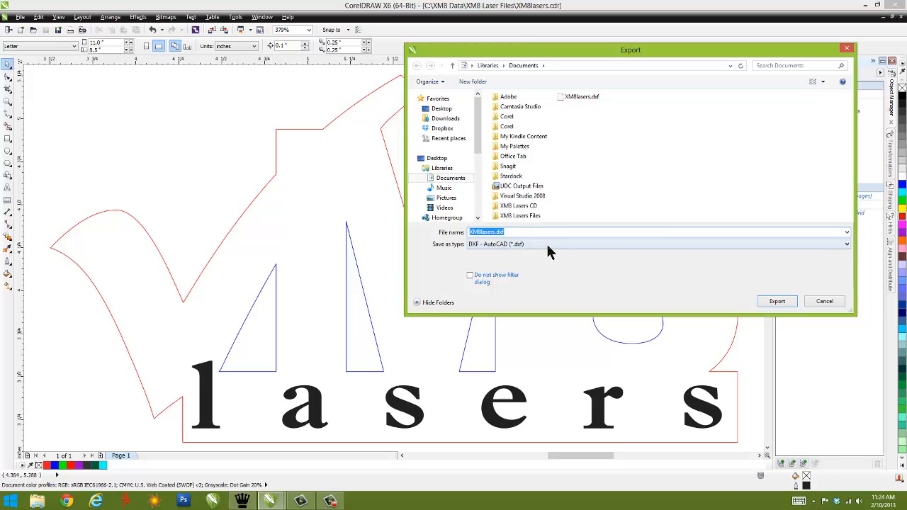
click(784, 302)
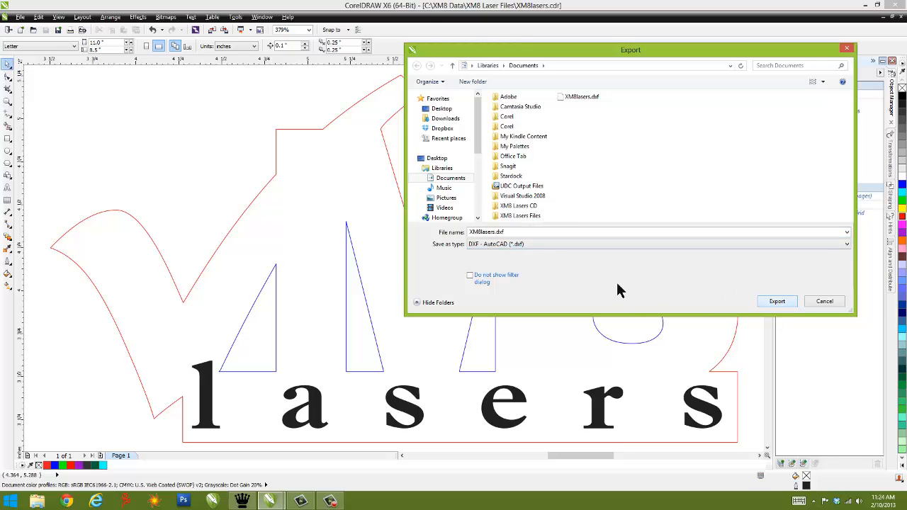
click(778, 303)
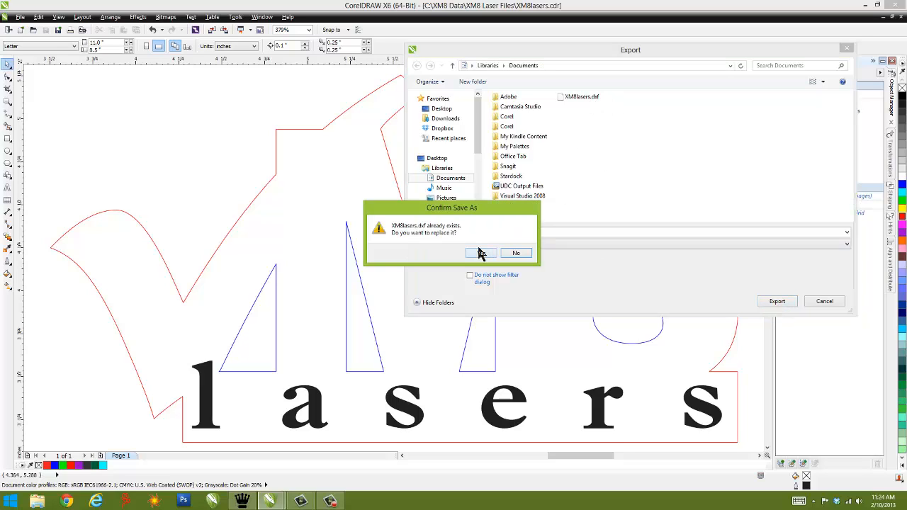
click(480, 253)
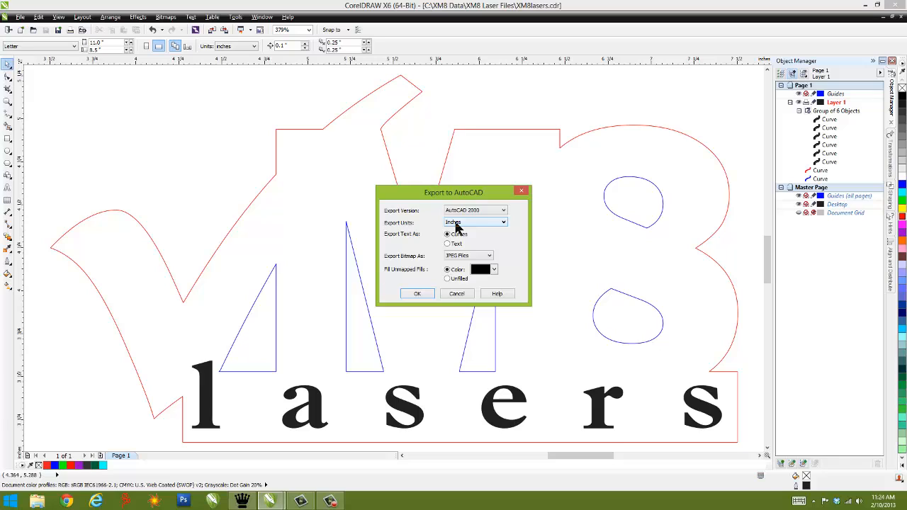
Step: Finish the DXF export with version AutoCAD 2000, units in inches and text as curves
click(474, 212)
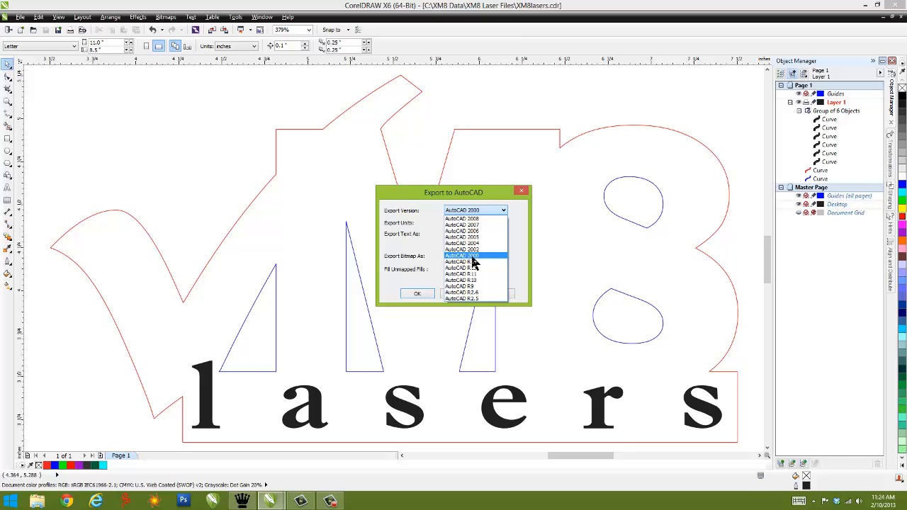
click(472, 258)
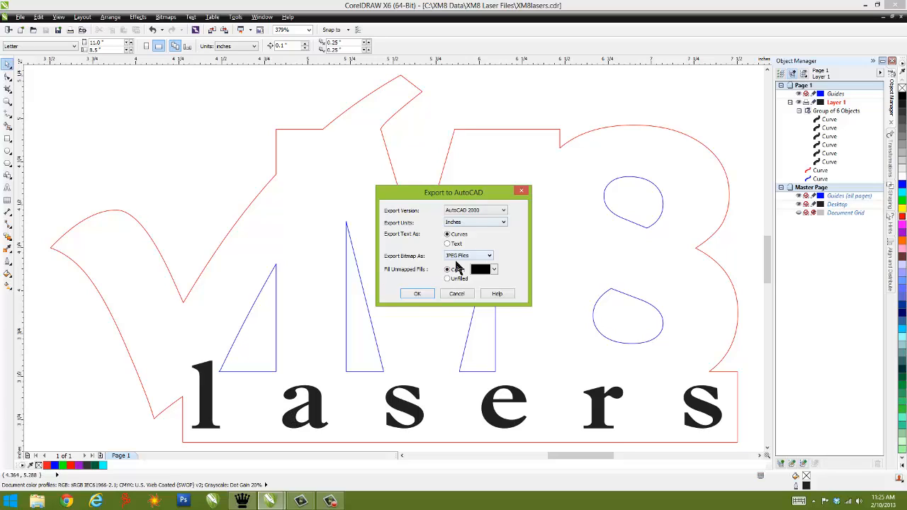
click(416, 295)
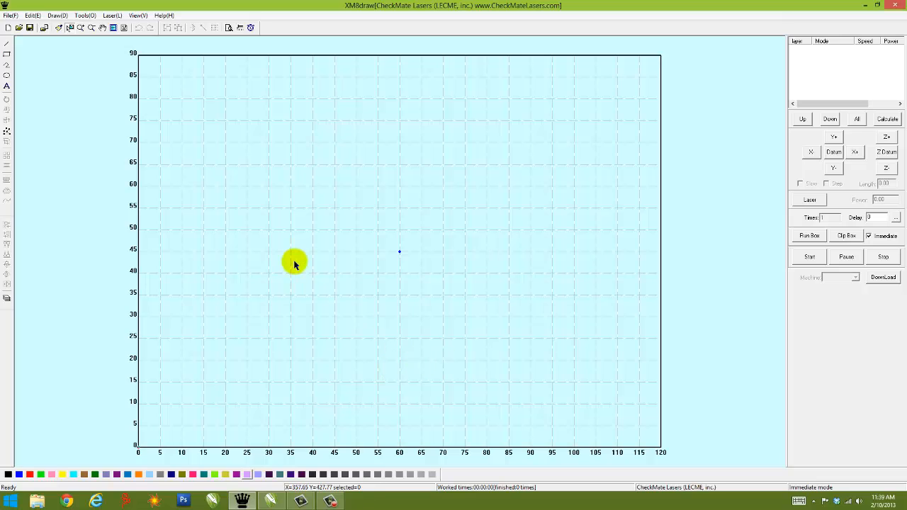
Step: Open the exported drawing XM8lasers.dxf from the Documents folder
click(10, 15)
click(25, 71)
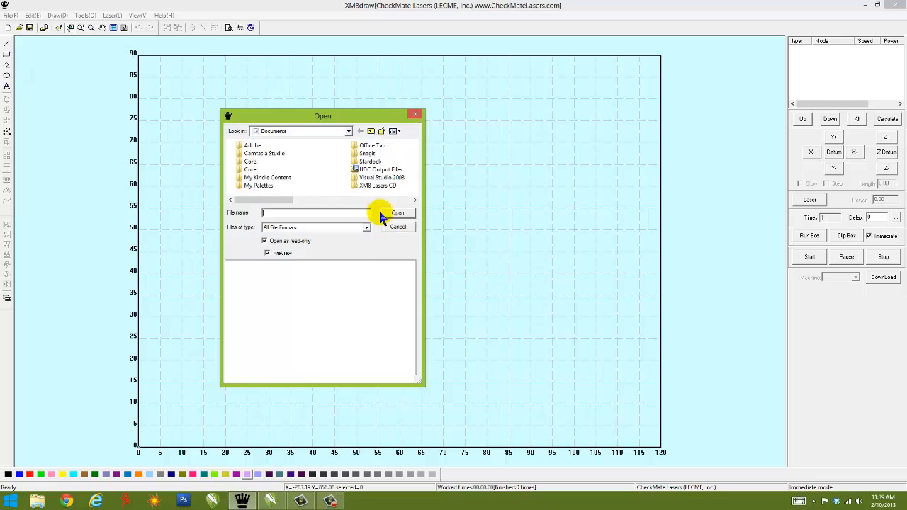
click(389, 202)
click(368, 156)
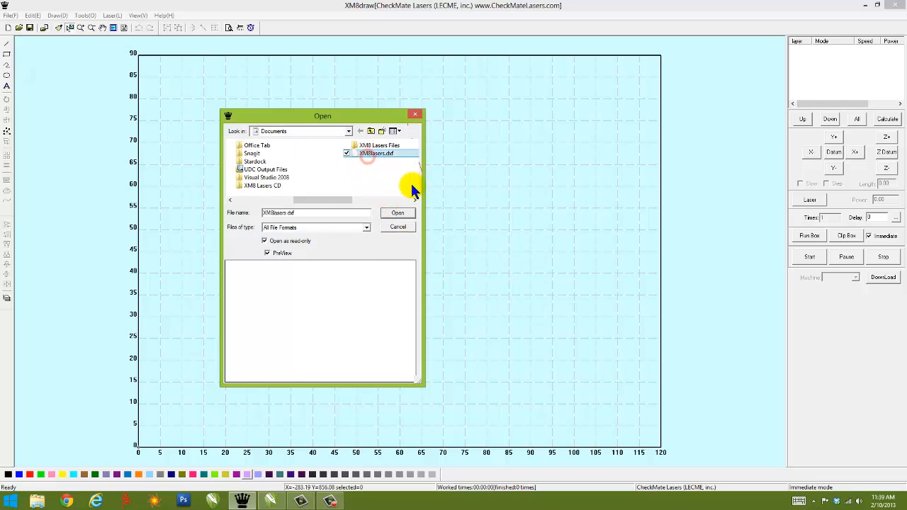
click(406, 213)
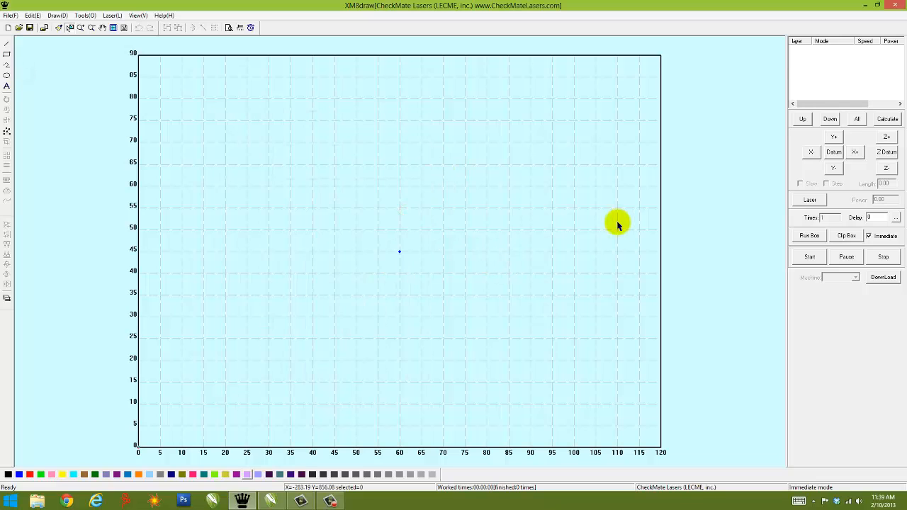
click(484, 93)
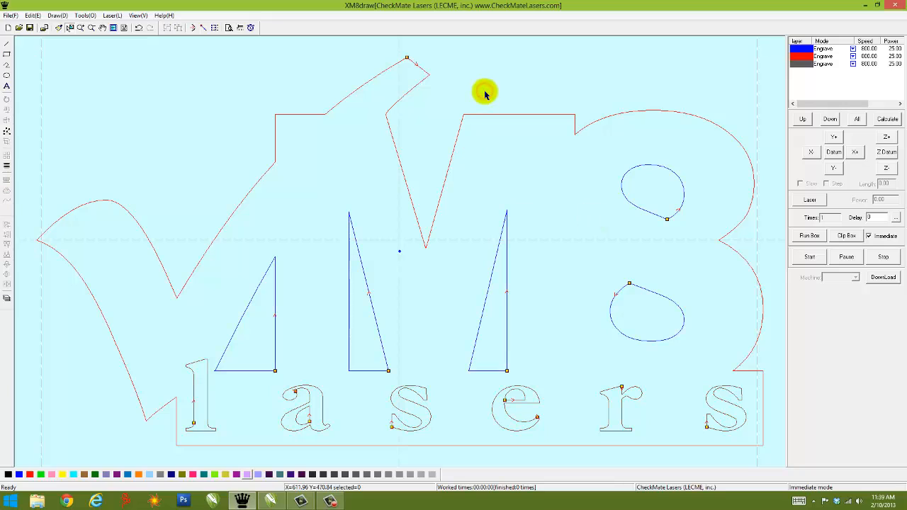
Step: Move the grey layer with the "lasers" lettering to first place in the layer processing order
click(805, 63)
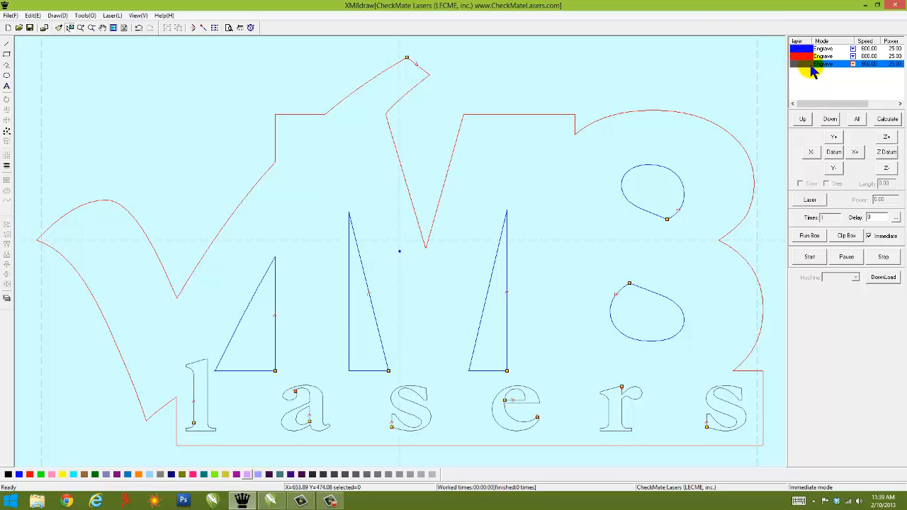
click(807, 56)
click(806, 48)
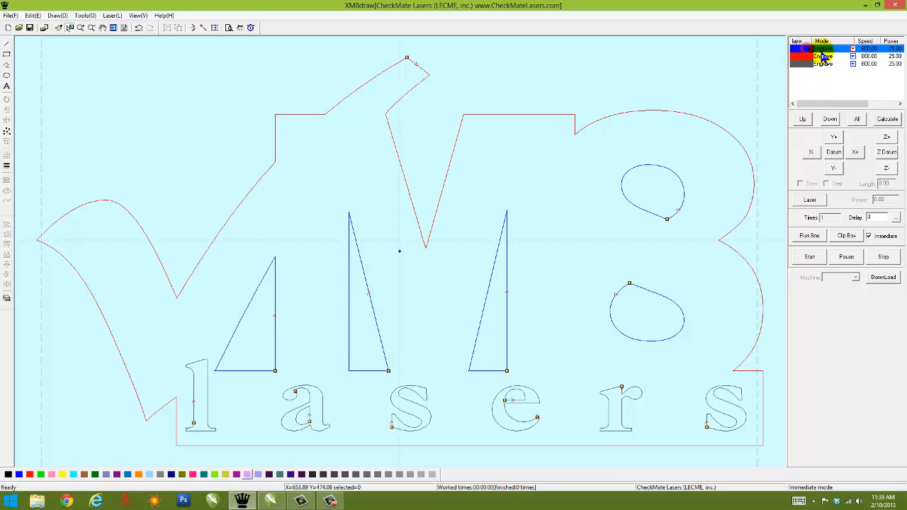
click(812, 65)
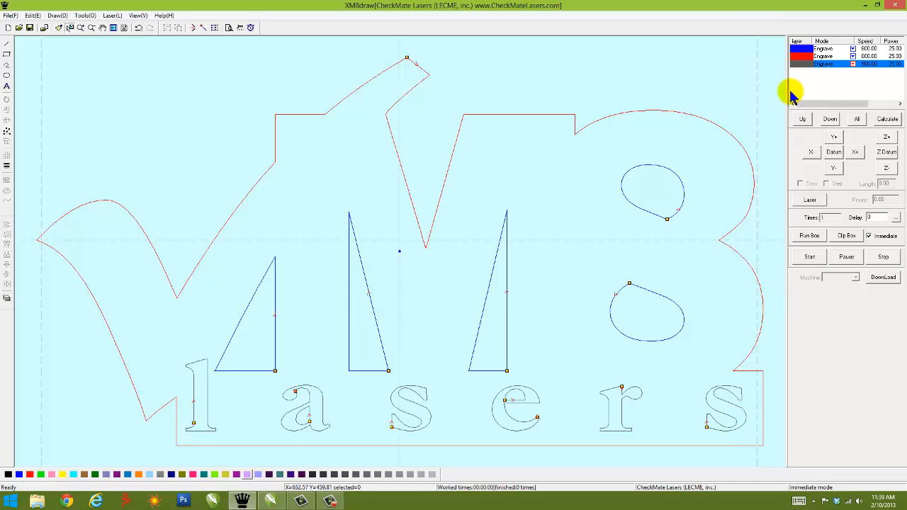
click(803, 119)
click(804, 119)
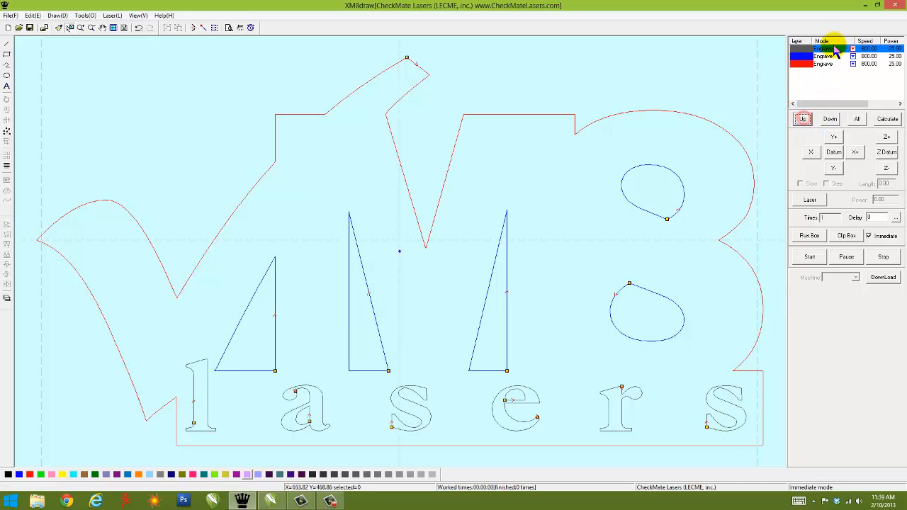
Step: Change the mode of the blue inner-cutout layer and the red outer-contour layer to Cut
click(830, 56)
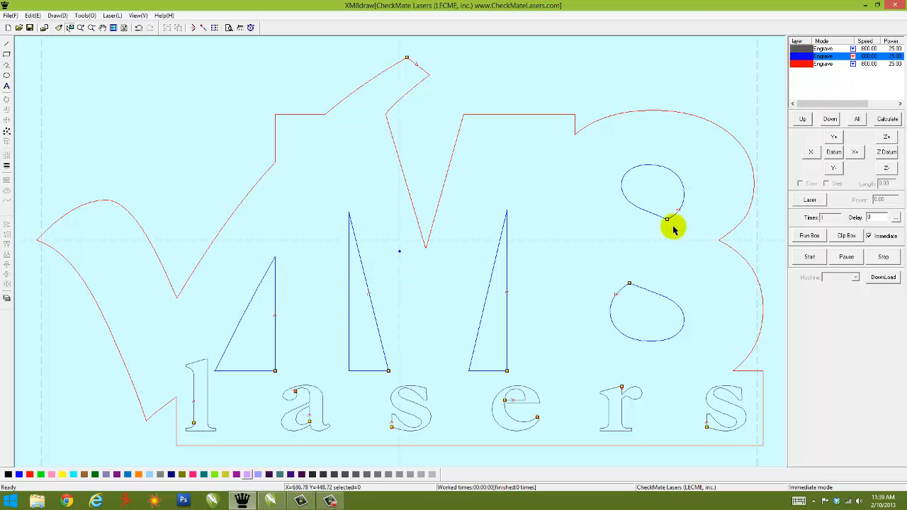
click(852, 57)
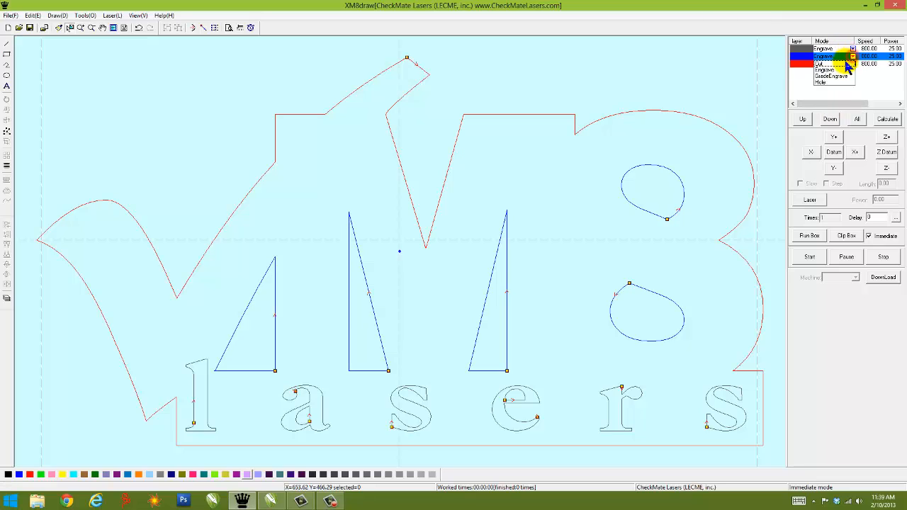
click(821, 65)
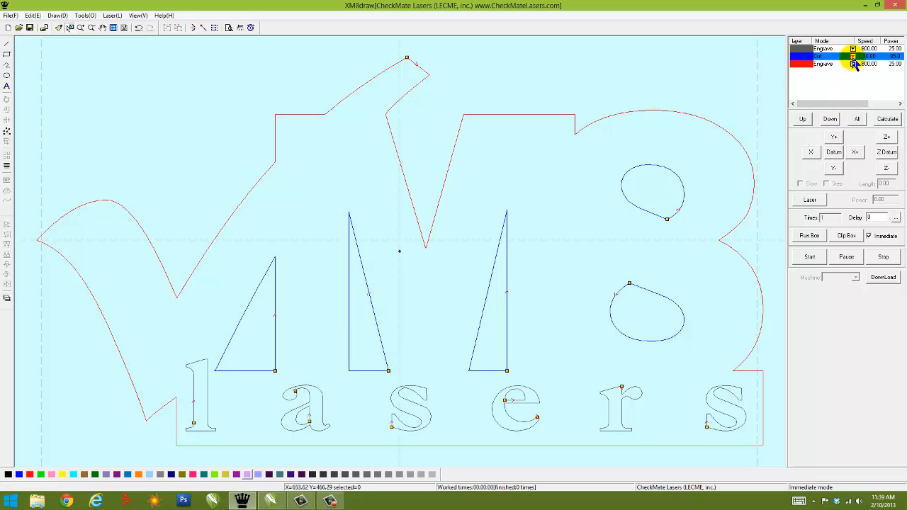
click(853, 56)
click(832, 65)
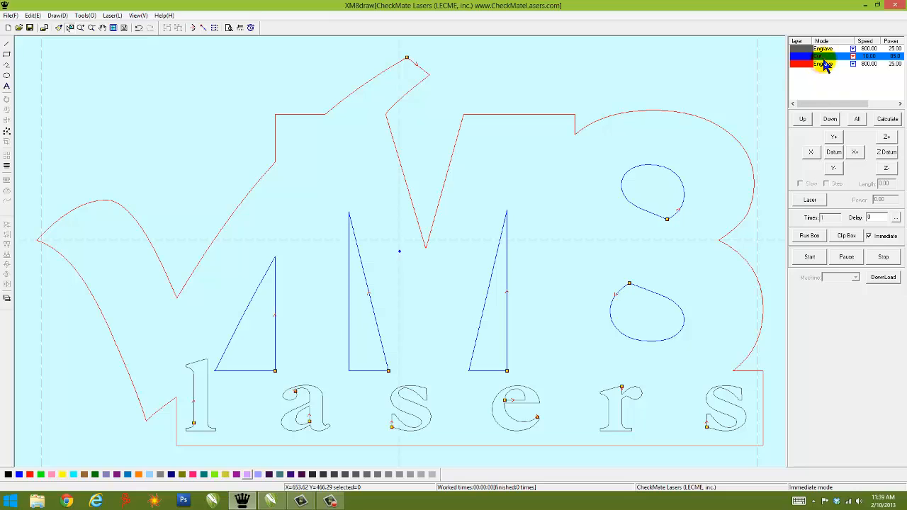
click(853, 64)
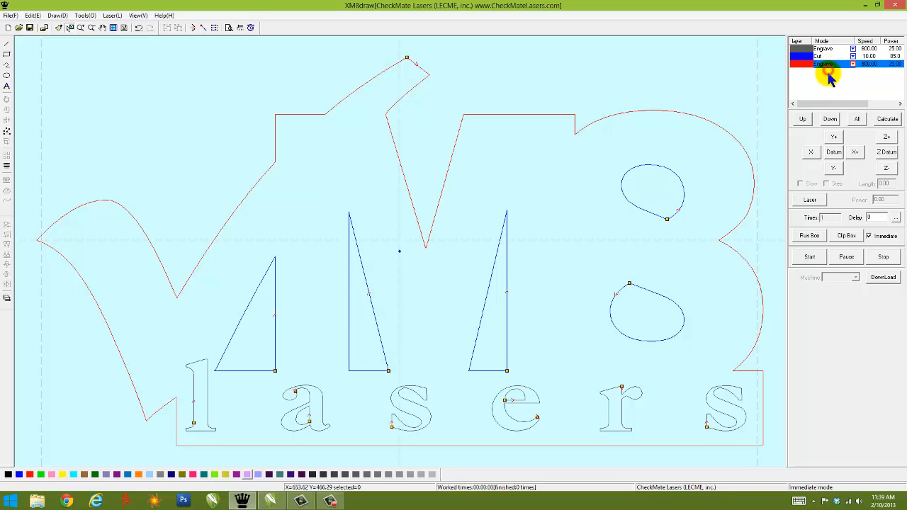
click(825, 71)
click(808, 48)
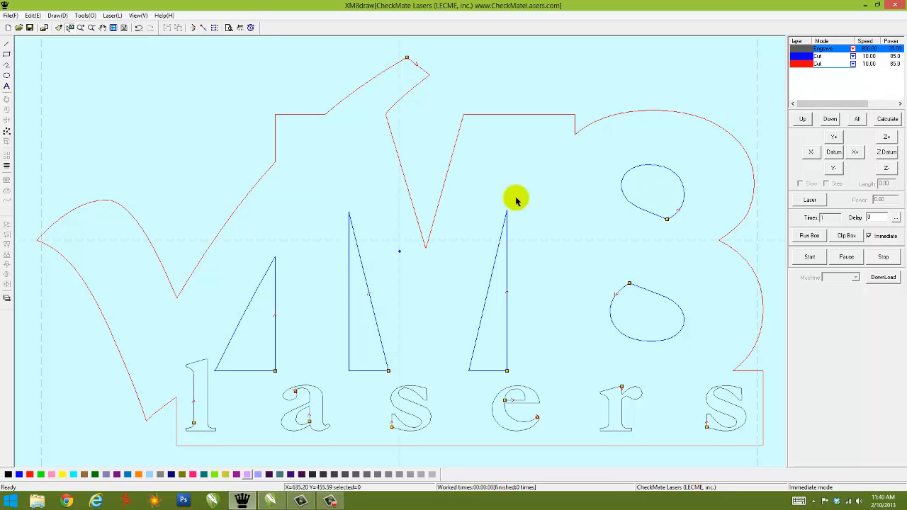
Step: Recolour all inner cutouts red to share the outer contour's layer, and place the grey engrave layer before it
mouse_move(228, 263)
mouse_down()
mouse_move(555, 305)
mouse_move(678, 344)
mouse_move(682, 360)
mouse_up()
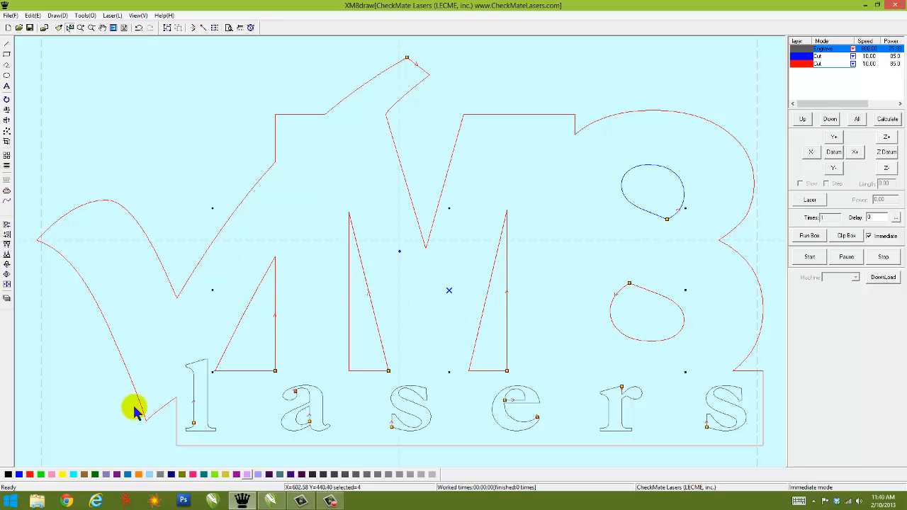
click(30, 475)
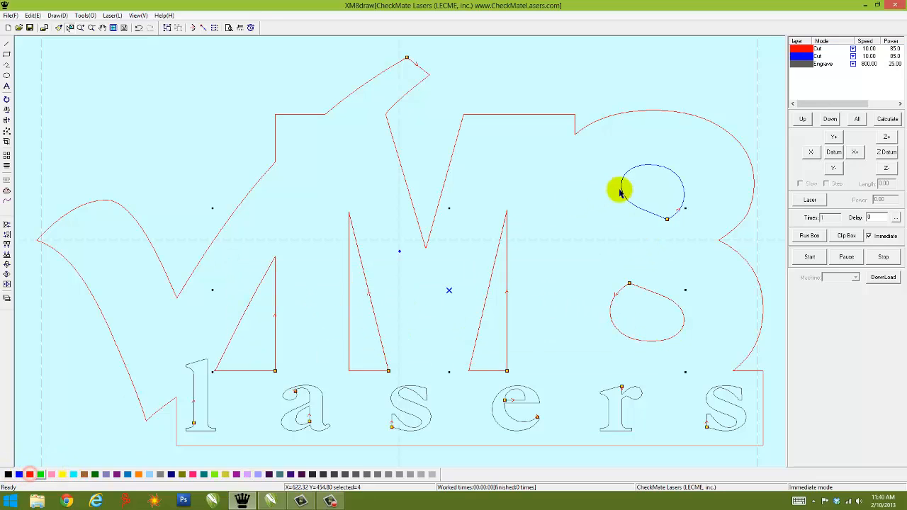
click(622, 193)
click(31, 475)
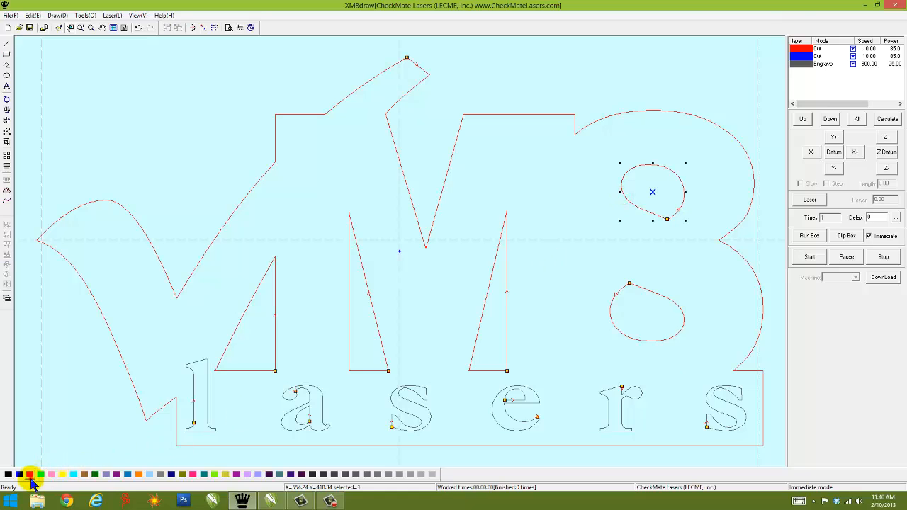
click(695, 83)
click(801, 55)
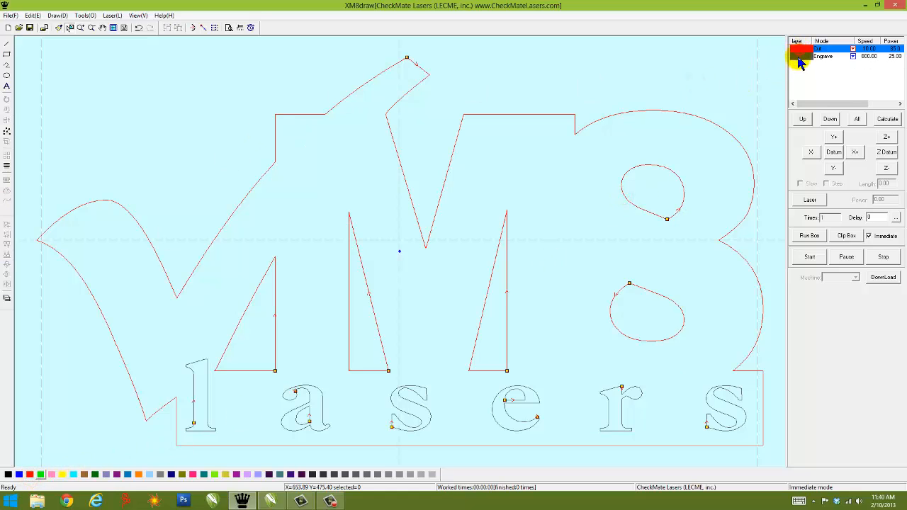
click(802, 120)
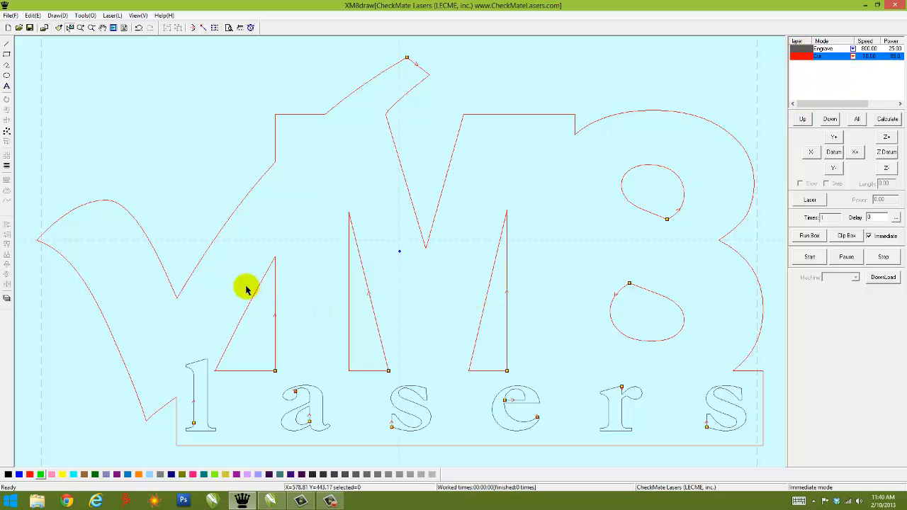
Step: Assign all inner cutouts, including both holes of the 8, to the blue layer again
drag(241, 282, 681, 333)
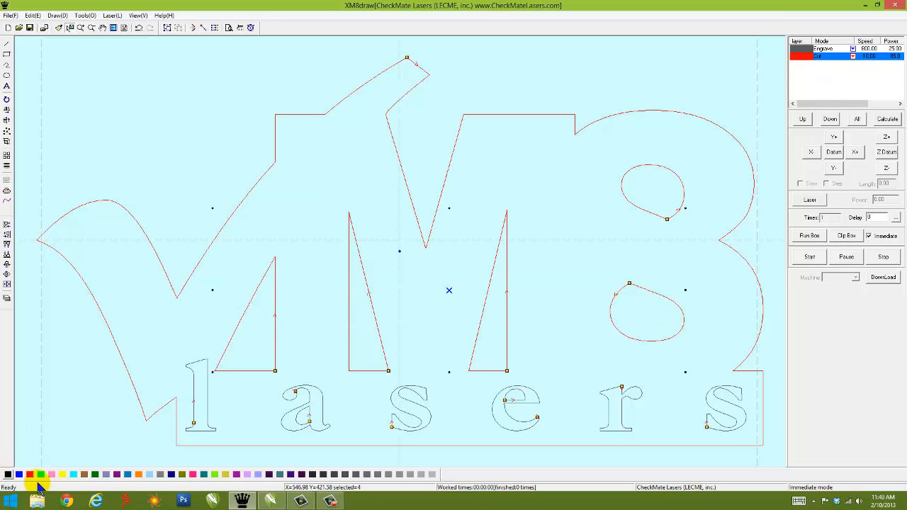
click(20, 474)
click(664, 207)
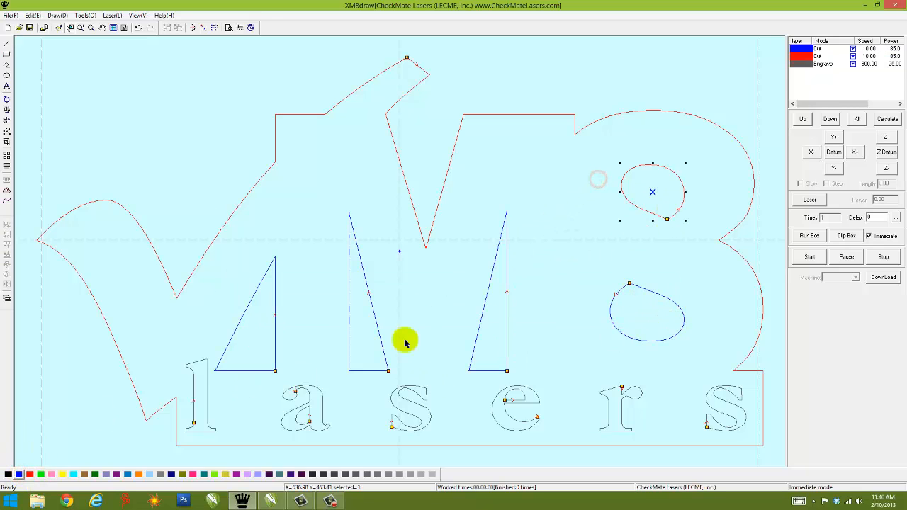
click(570, 98)
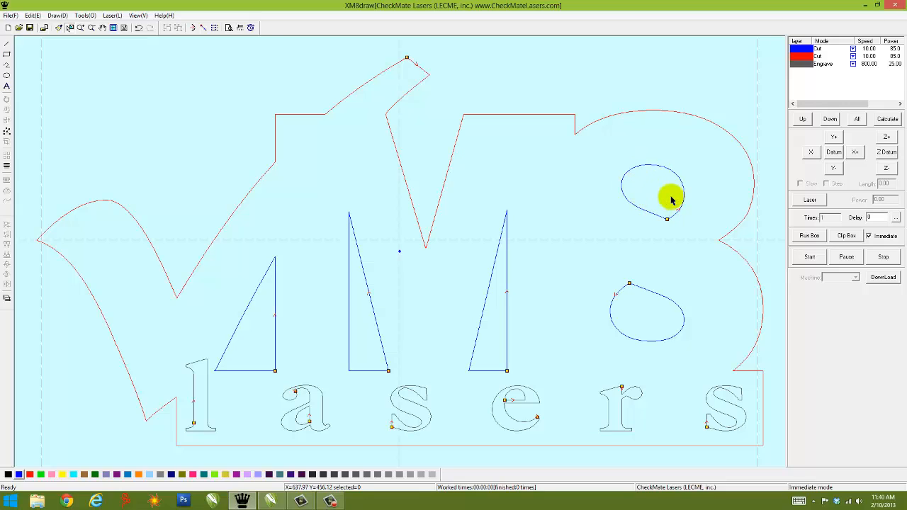
Step: View the blue layer's cut options without changes and move the grey engrave layer to first place in the processing order
double_click(806, 48)
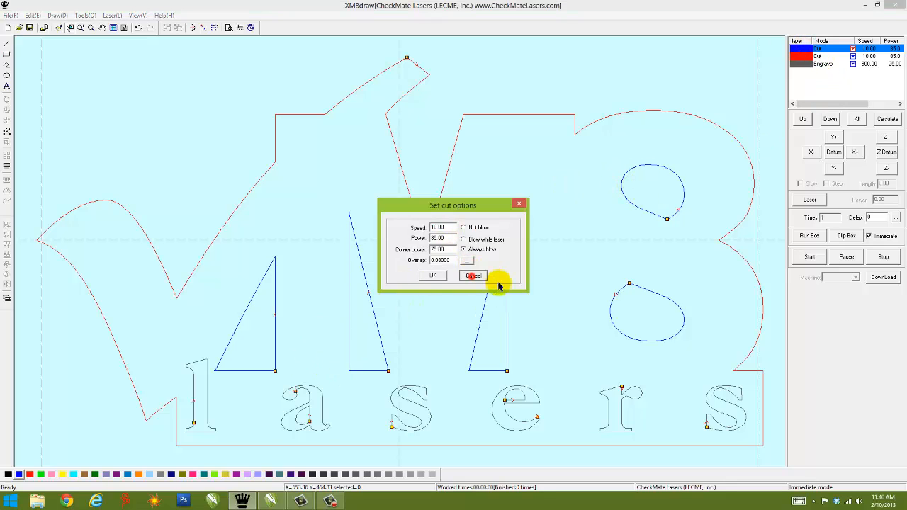
click(473, 276)
click(808, 64)
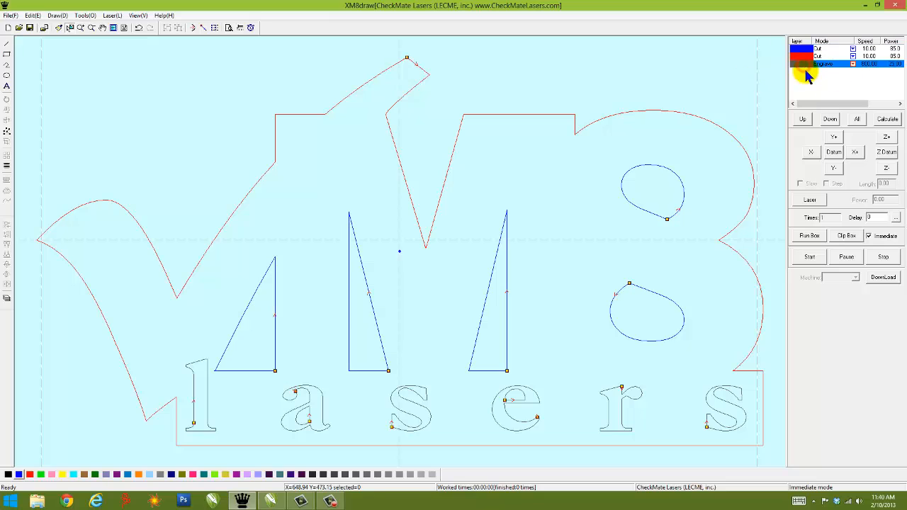
click(802, 119)
click(802, 119)
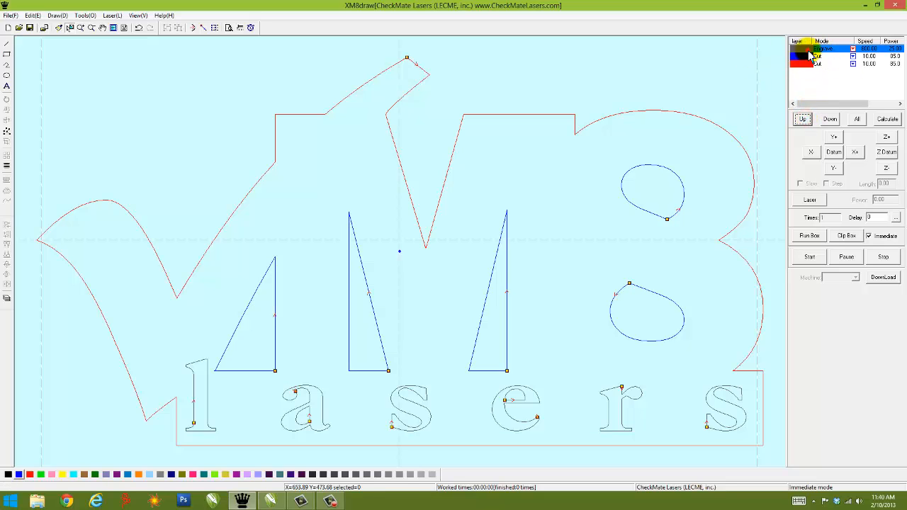
Step: Review the speed and power in the blue layer's cut options, close them unchanged and select the red layer
click(815, 57)
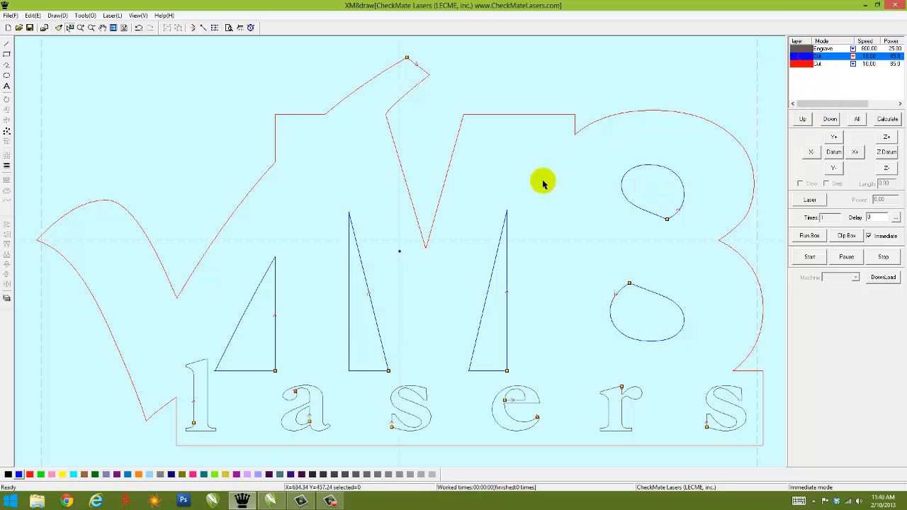
double_click(806, 56)
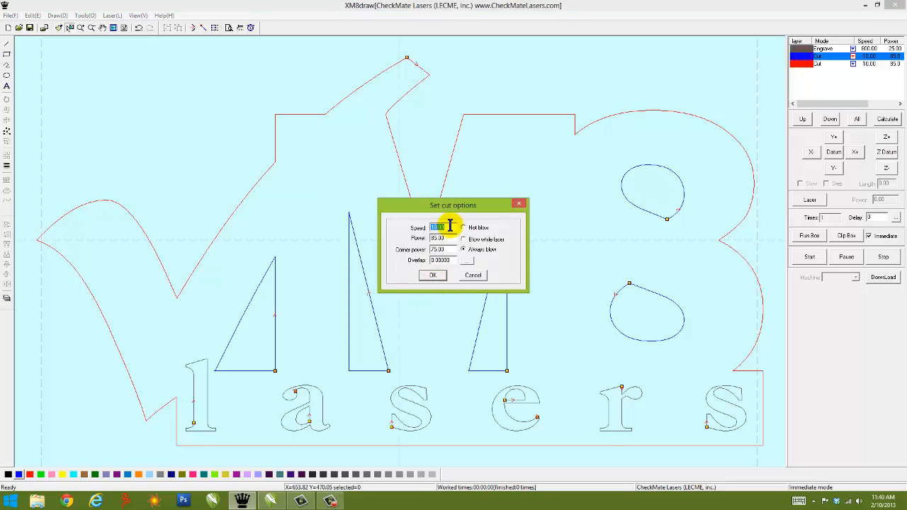
click(516, 205)
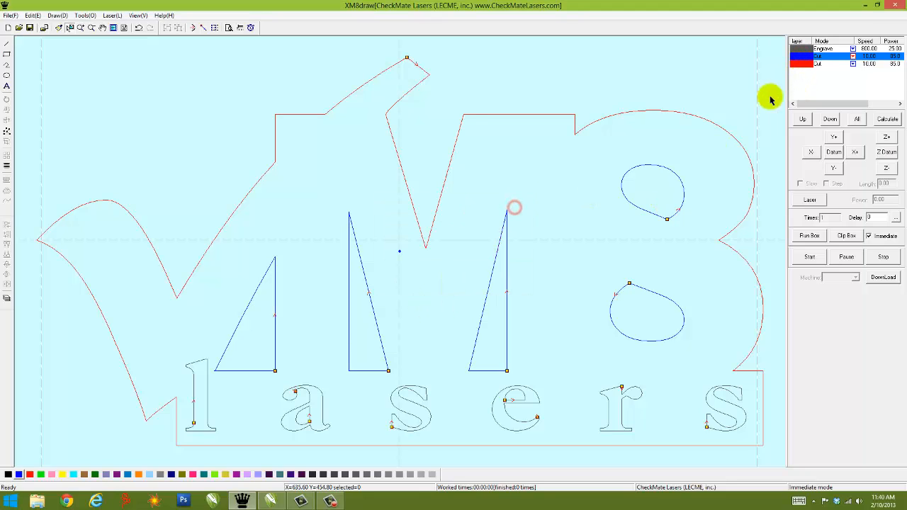
click(811, 64)
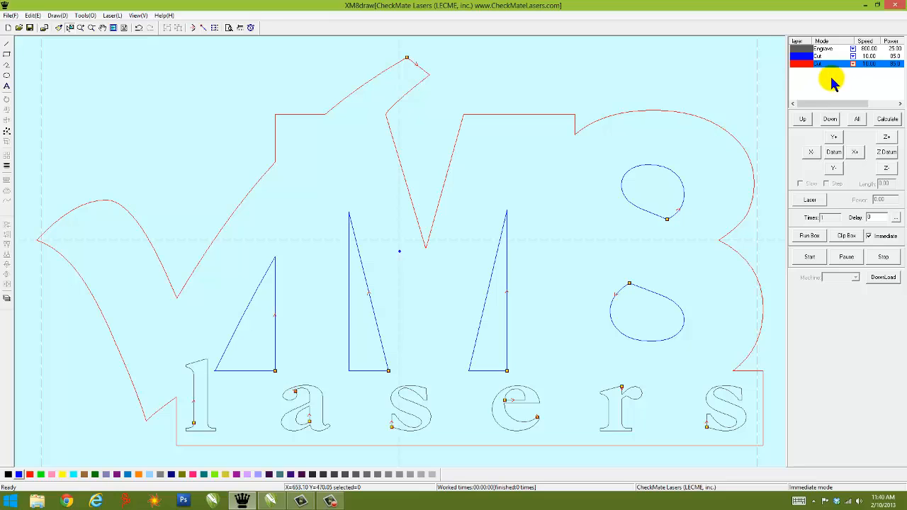
Step: Review the speed, power and scan gap in the grey layer's engrave options and close them unchanged
click(803, 49)
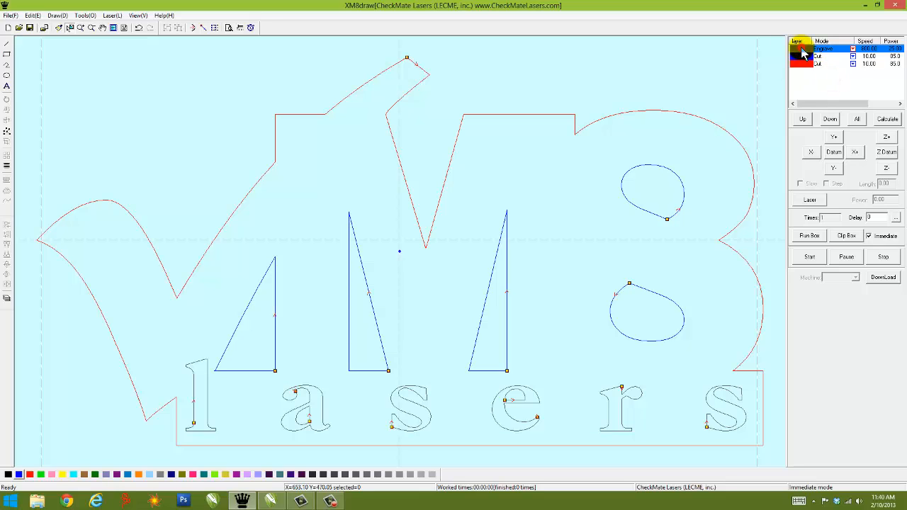
double_click(803, 51)
drag(456, 206, 487, 93)
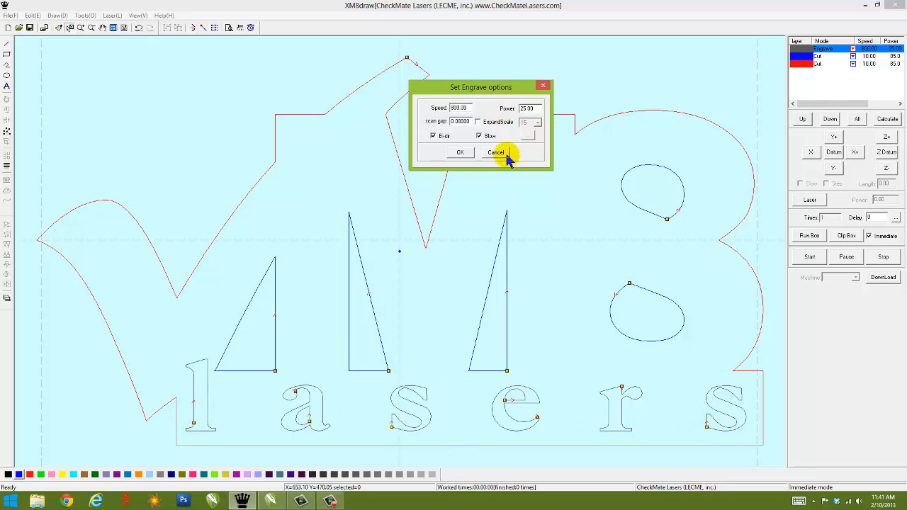
drag(471, 107, 426, 114)
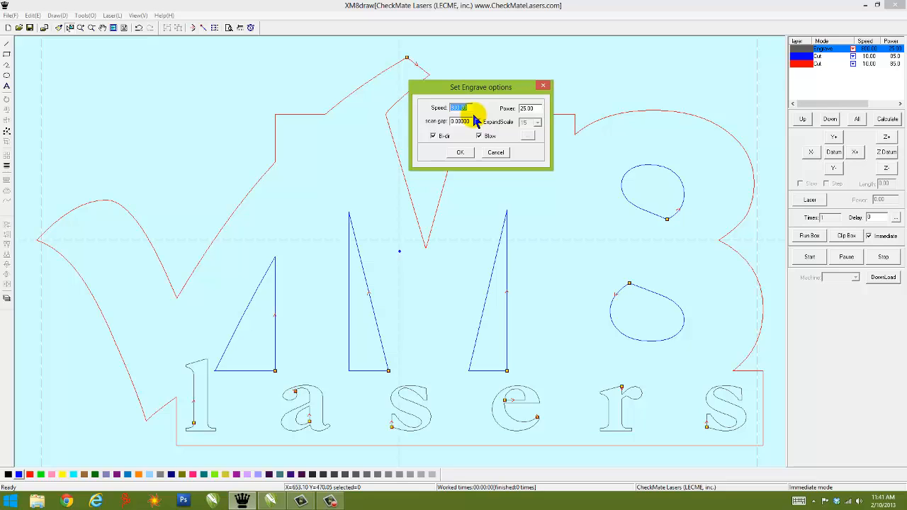
drag(539, 108, 507, 136)
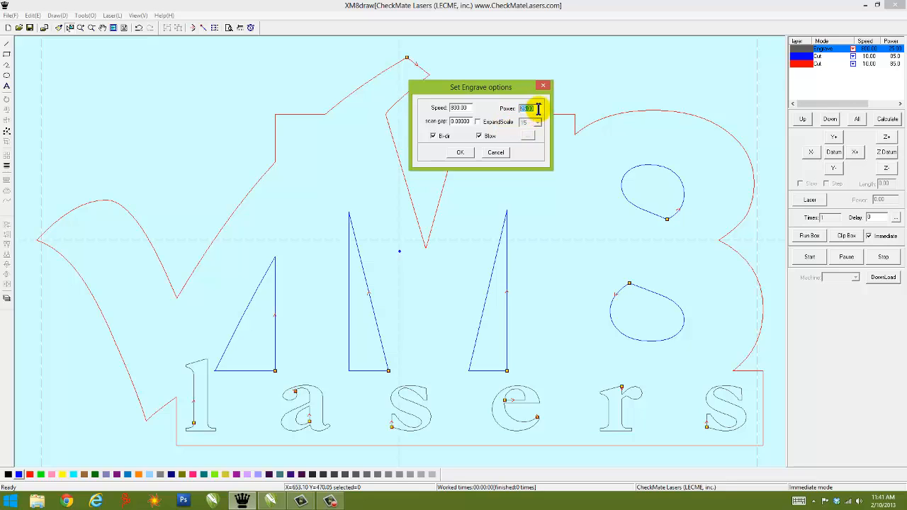
double_click(468, 107)
double_click(536, 108)
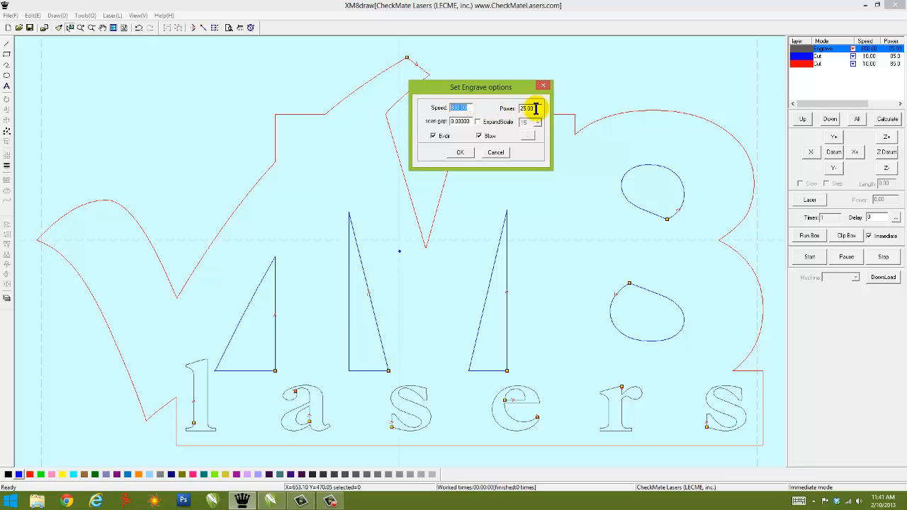
double_click(468, 122)
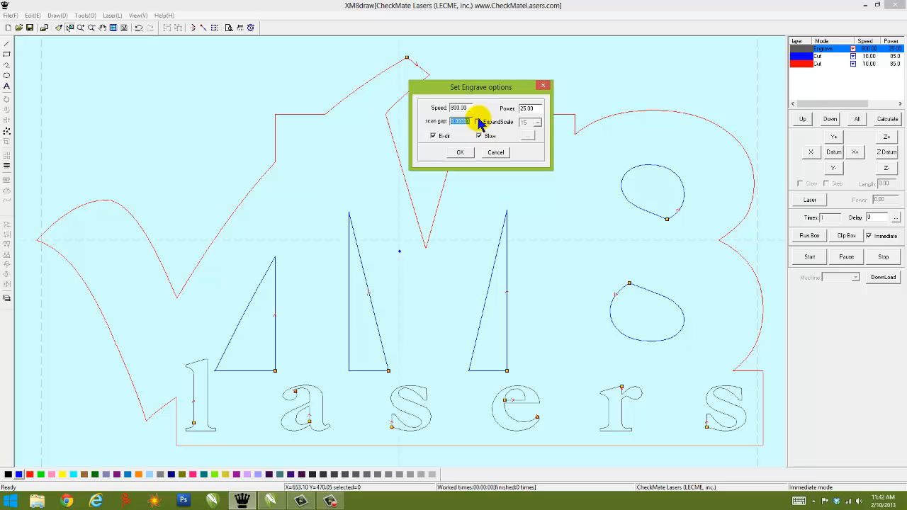
click(462, 153)
Step: Examine the power and corner power in the blue layer's cut options and close them without changes
click(803, 57)
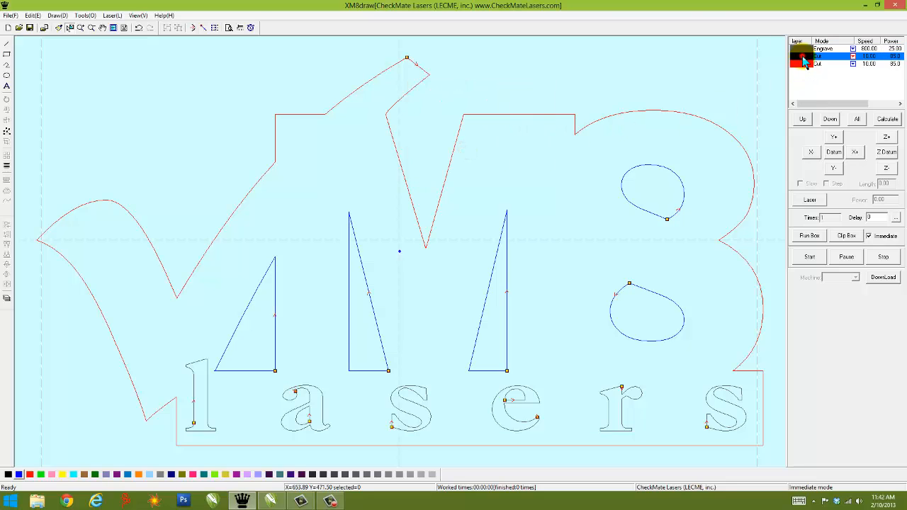
double_click(803, 62)
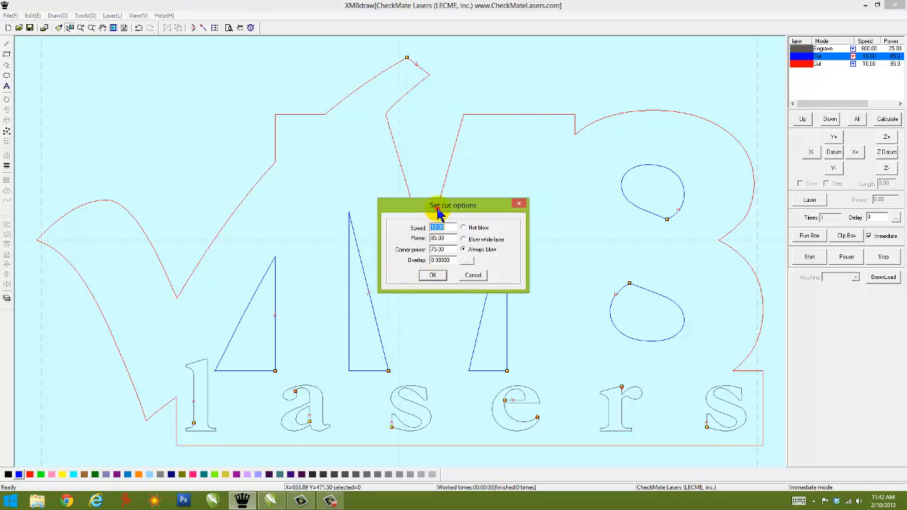
drag(439, 206, 434, 112)
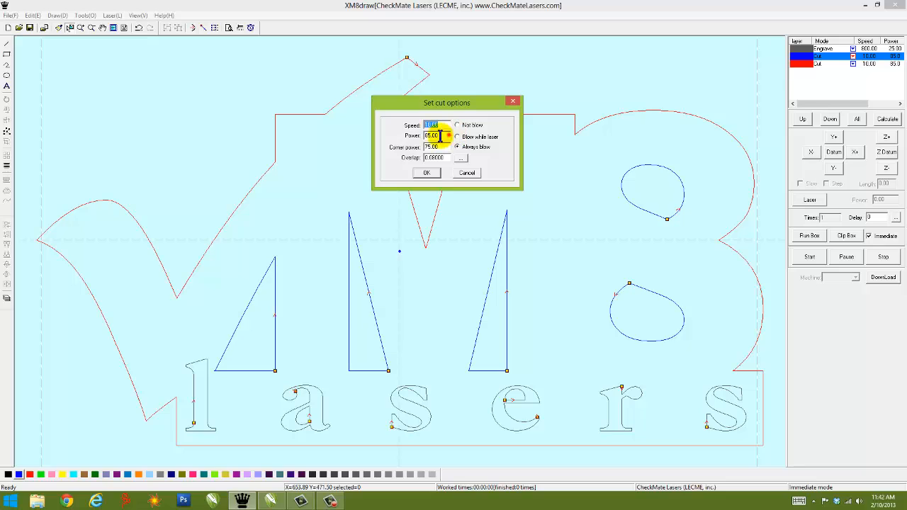
drag(446, 135, 415, 135)
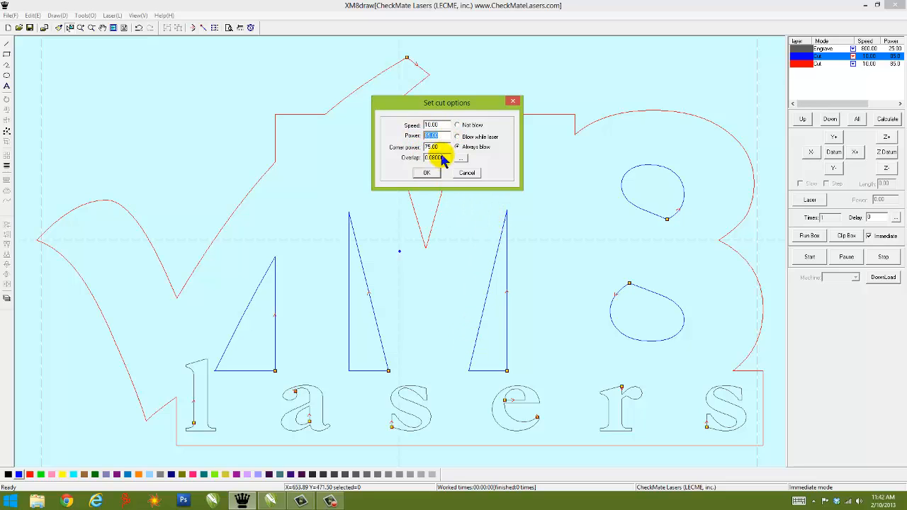
drag(447, 146, 417, 147)
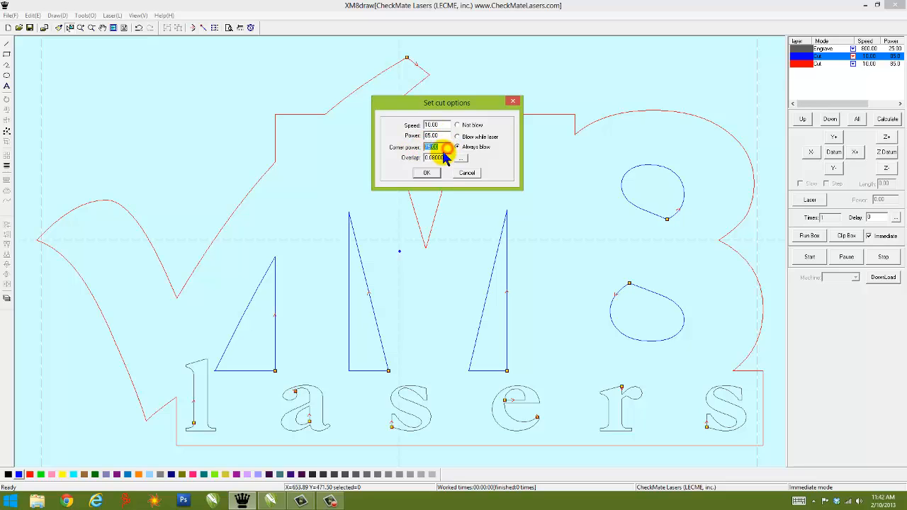
click(443, 146)
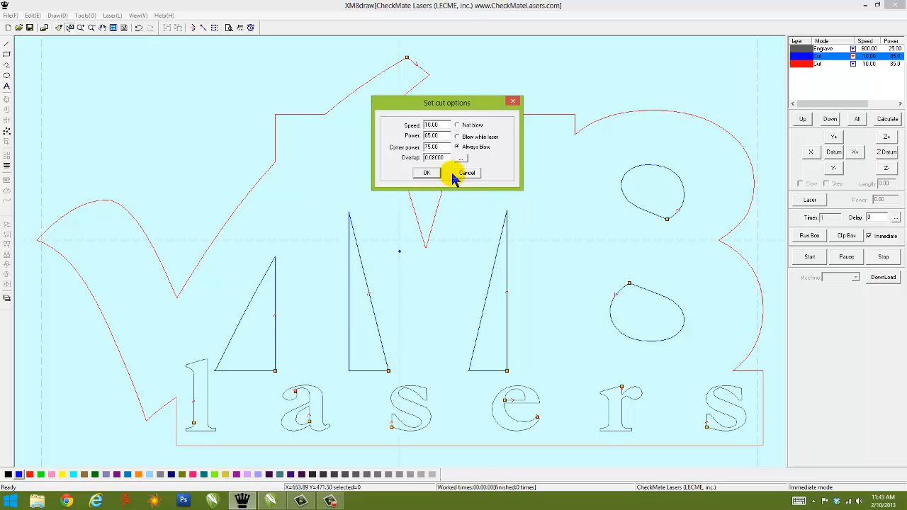
double_click(433, 147)
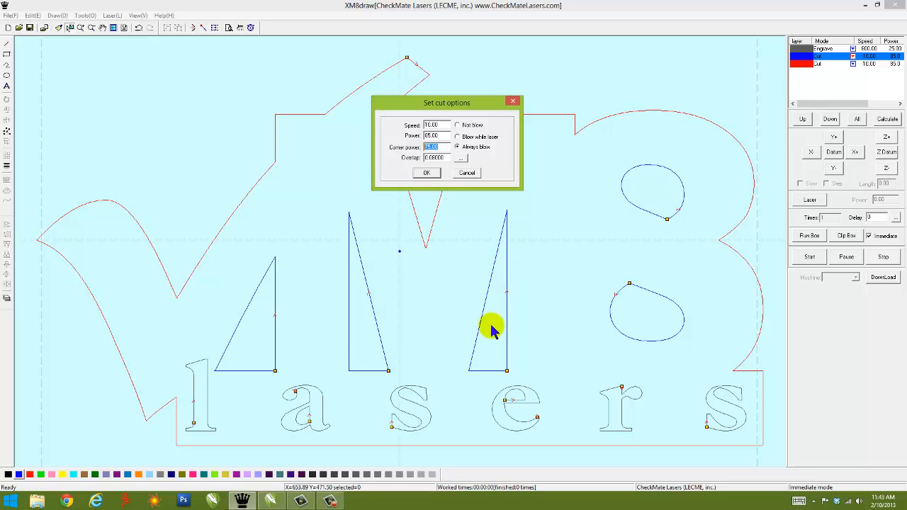
click(436, 146)
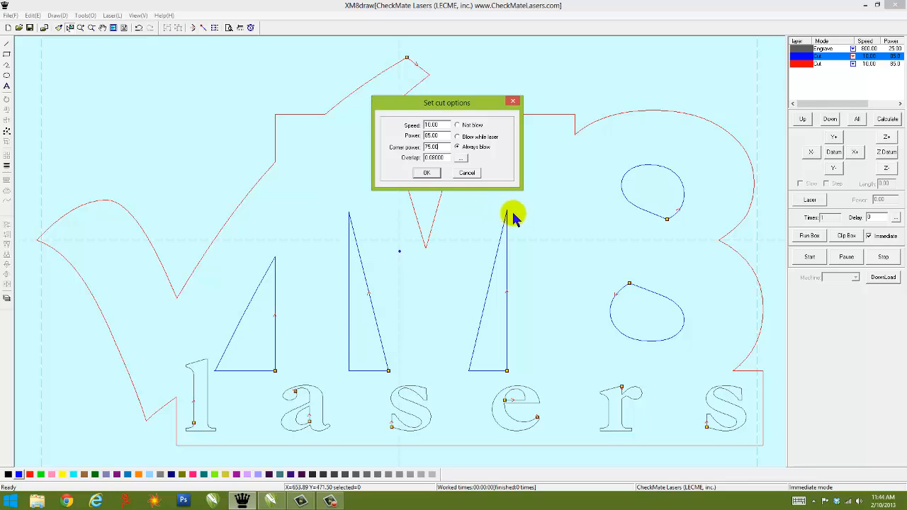
click(427, 174)
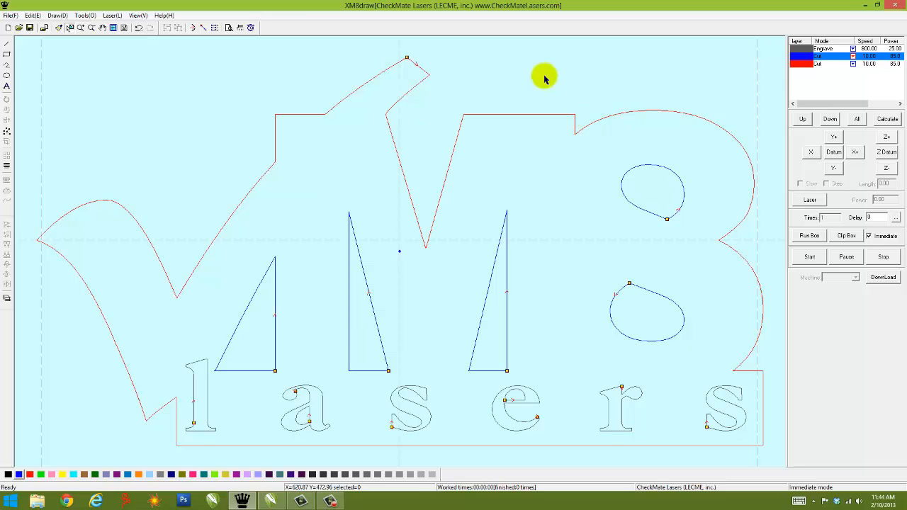
Step: Go through the processing order by selecting the grey engrave, blue cut and red cut layers in turn
click(795, 70)
click(799, 49)
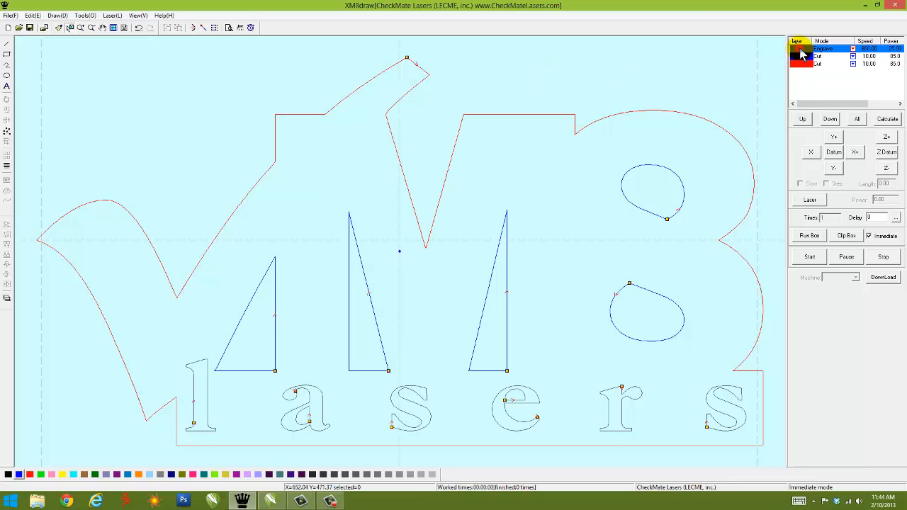
click(803, 55)
click(805, 65)
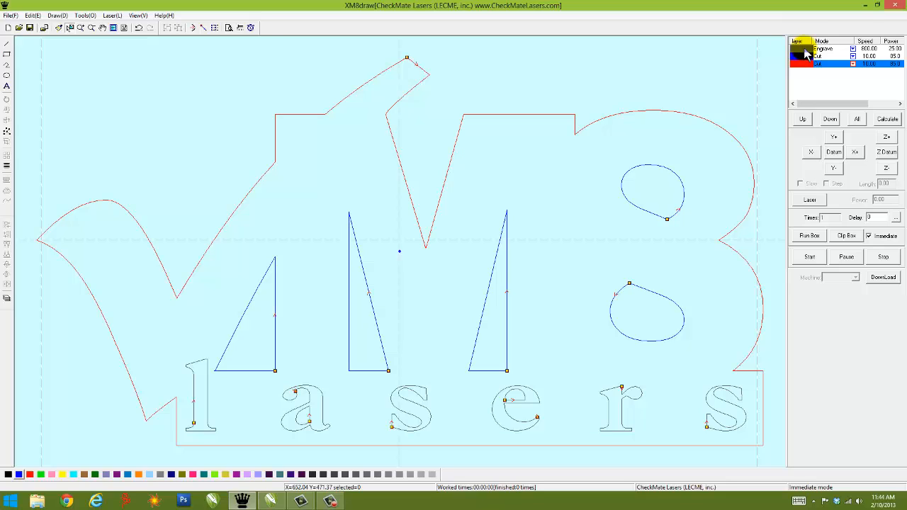
Step: Define the red outer contour's cut start point at the upper corner just right of the M's central V notch, after trying other corners
click(192, 30)
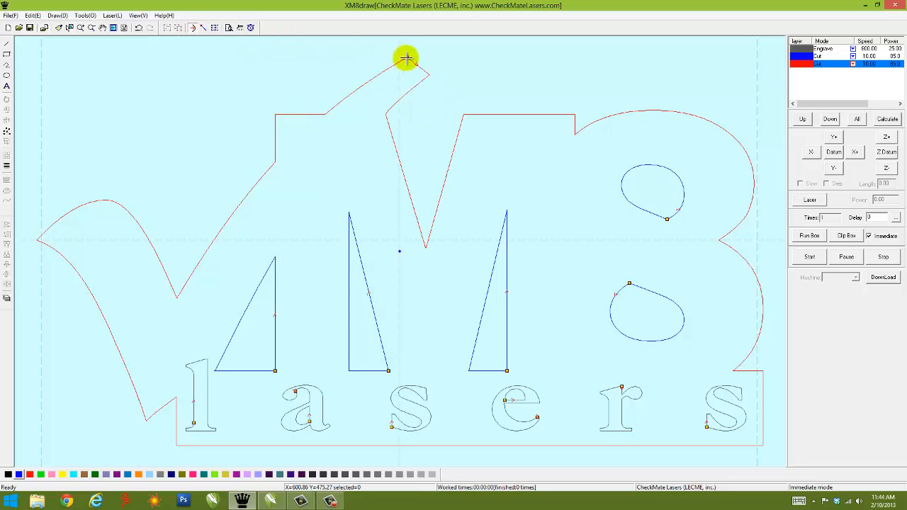
click(274, 113)
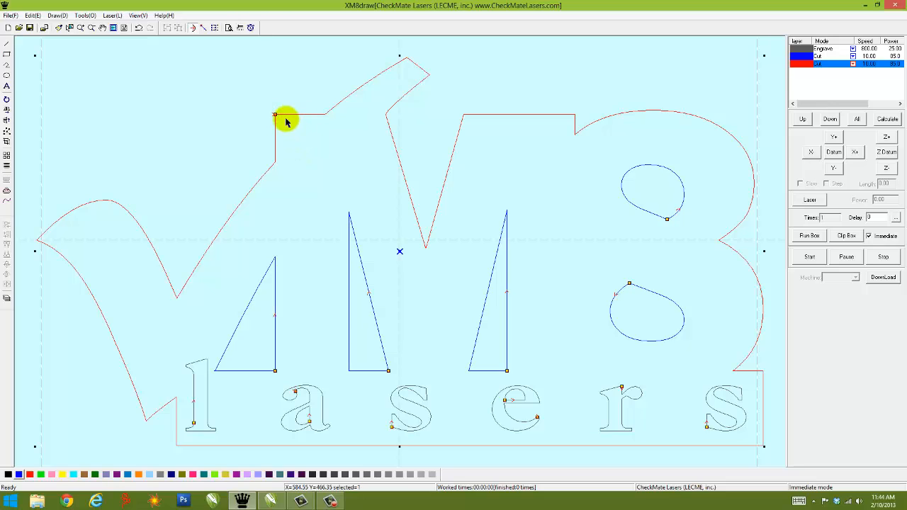
click(386, 115)
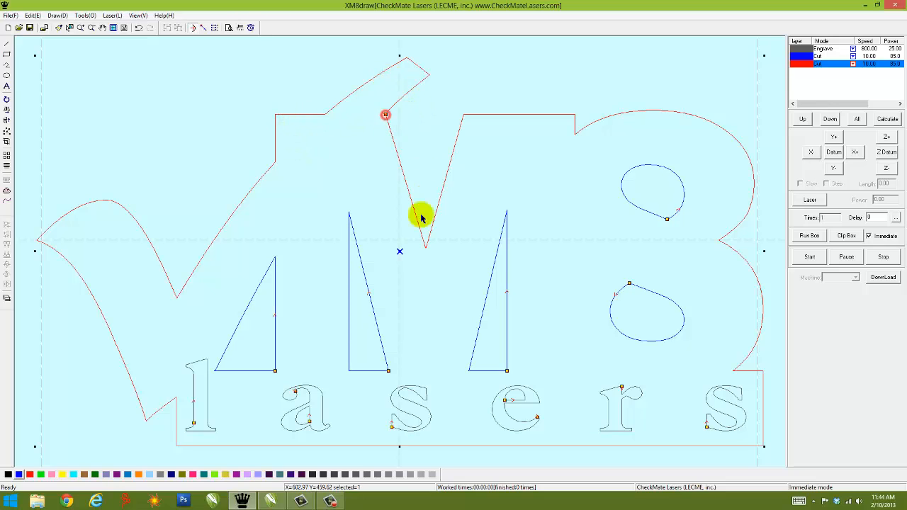
click(425, 245)
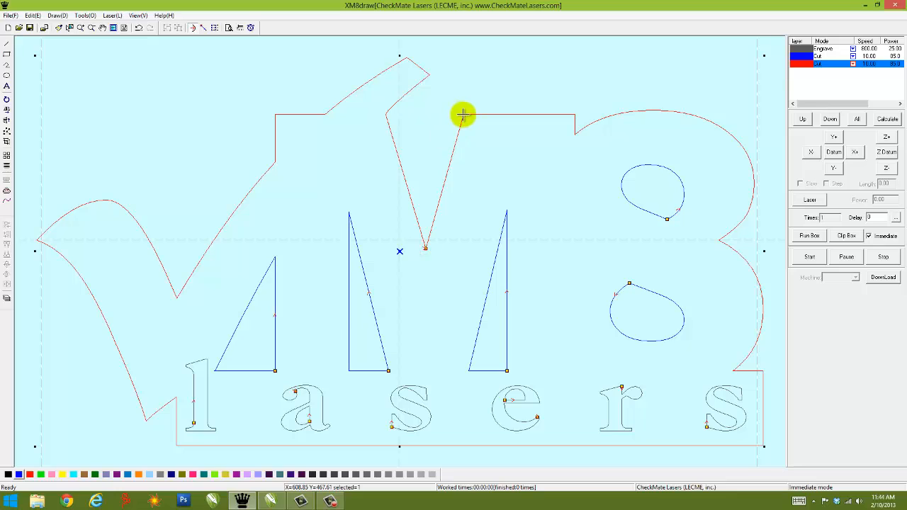
click(463, 115)
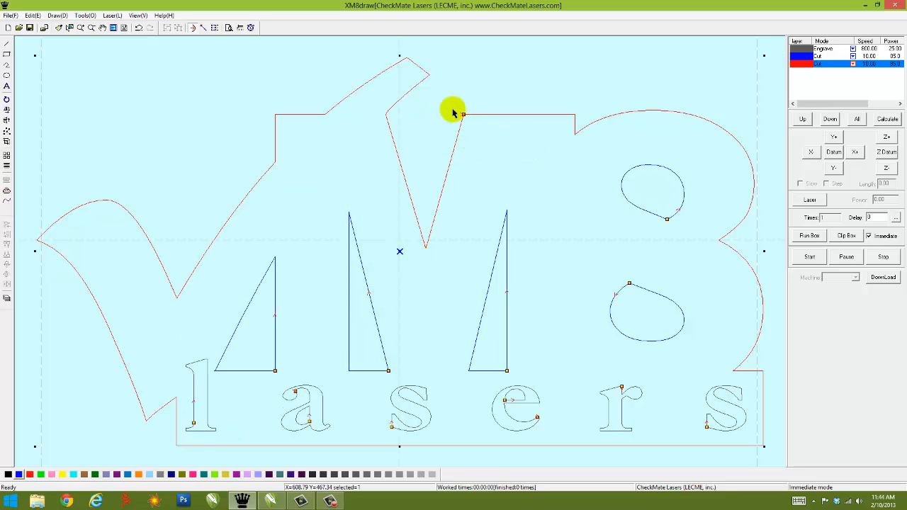
click(462, 115)
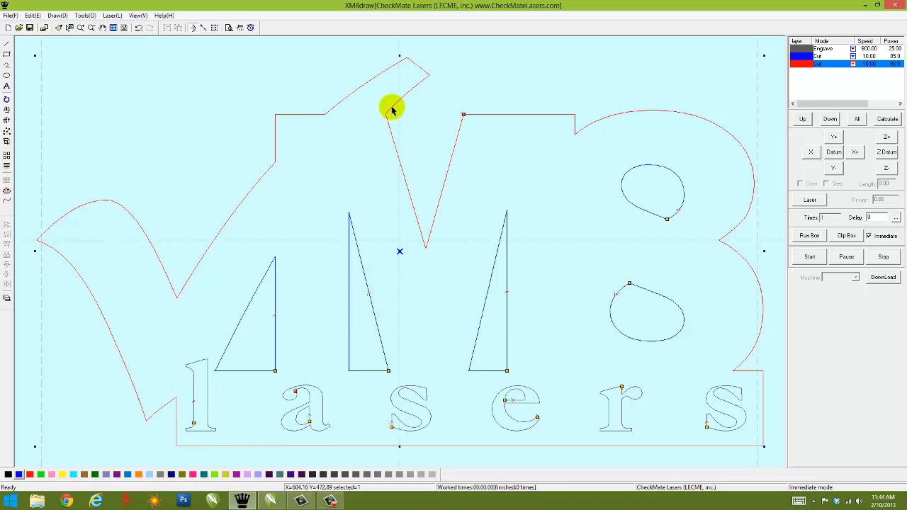
Step: Set the cut start points of the three blue triangular cutouts to their lower-left corners and clear the selection
click(507, 211)
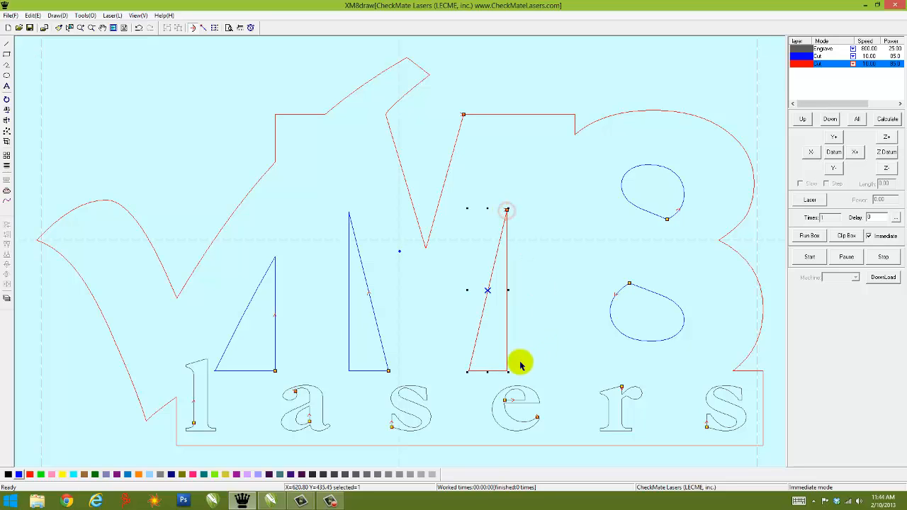
click(468, 370)
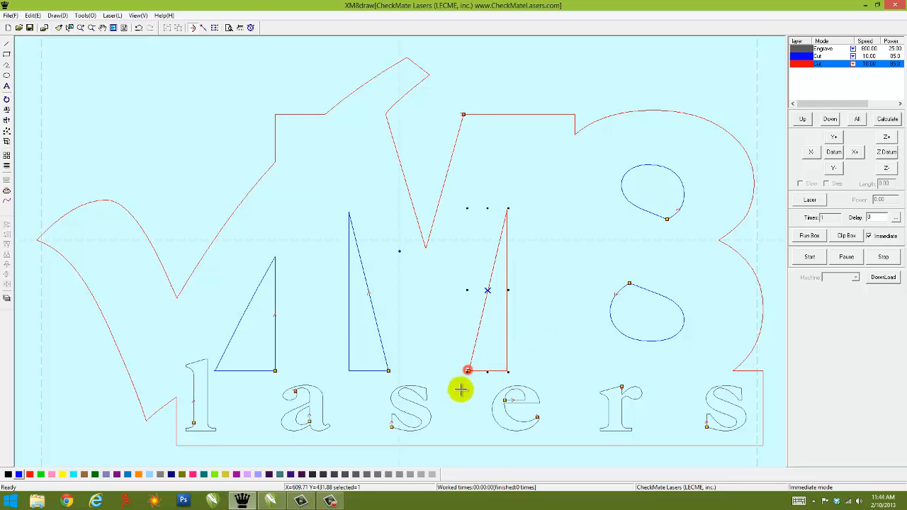
click(347, 371)
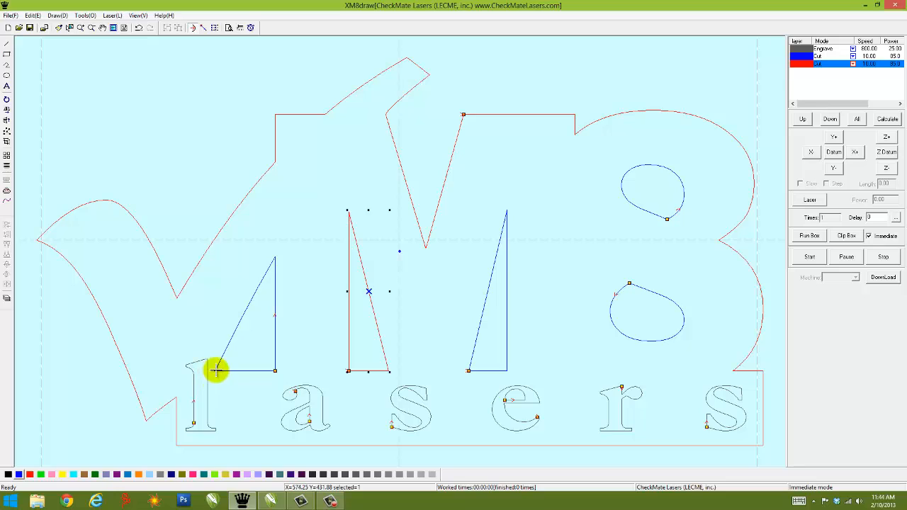
click(215, 368)
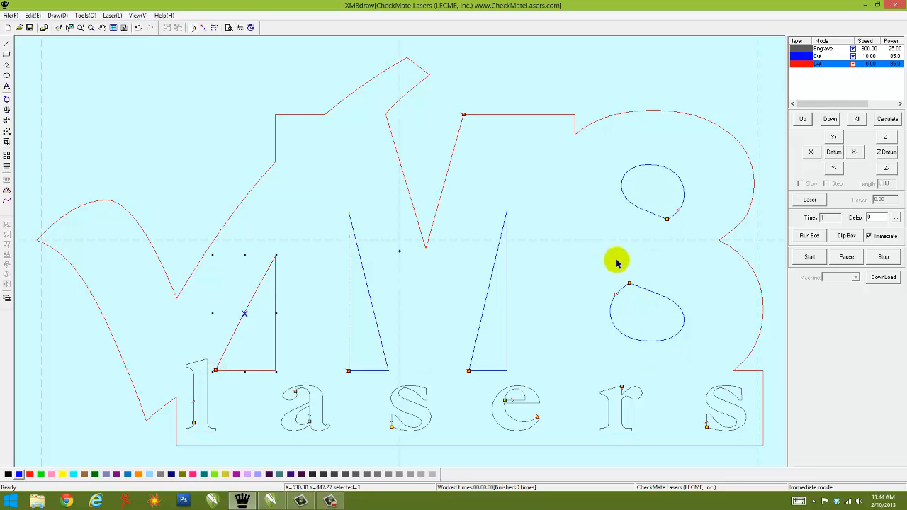
click(338, 329)
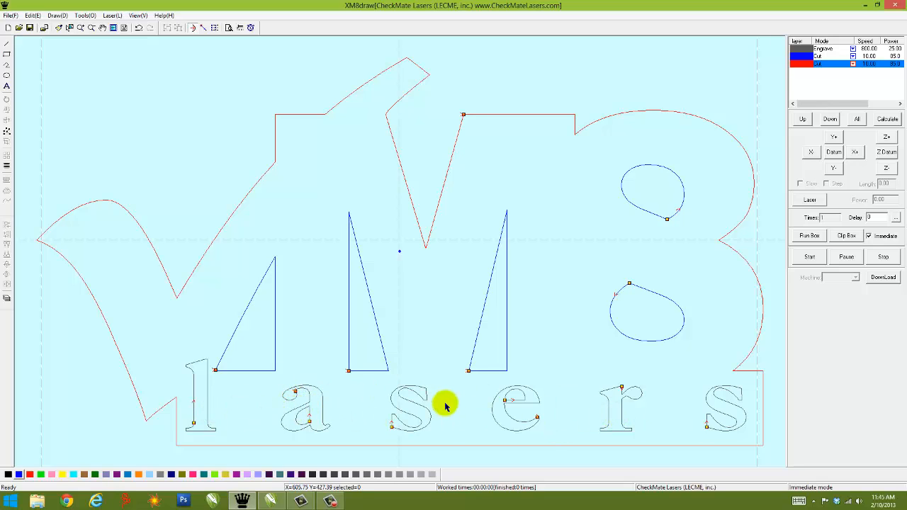
Step: Try the left-top and right-top origin positions for the artwork, and set the origin to Center
click(202, 28)
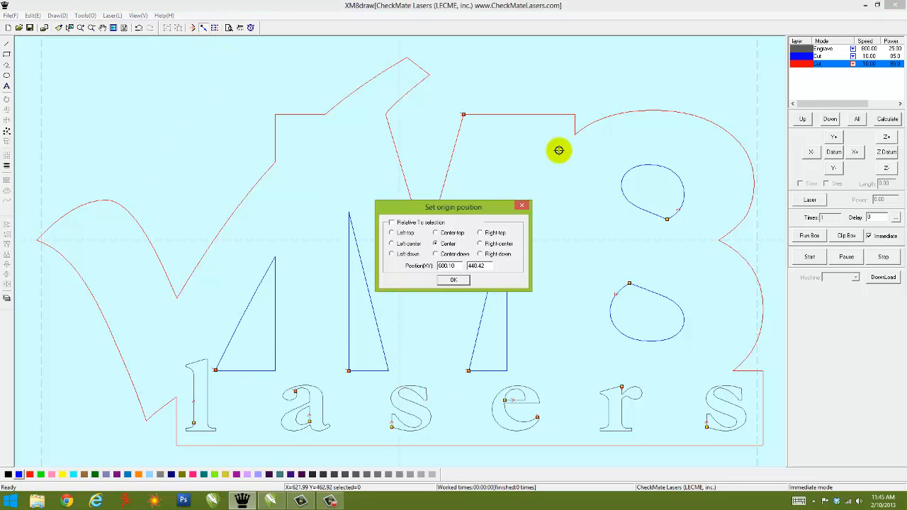
drag(495, 208, 548, 93)
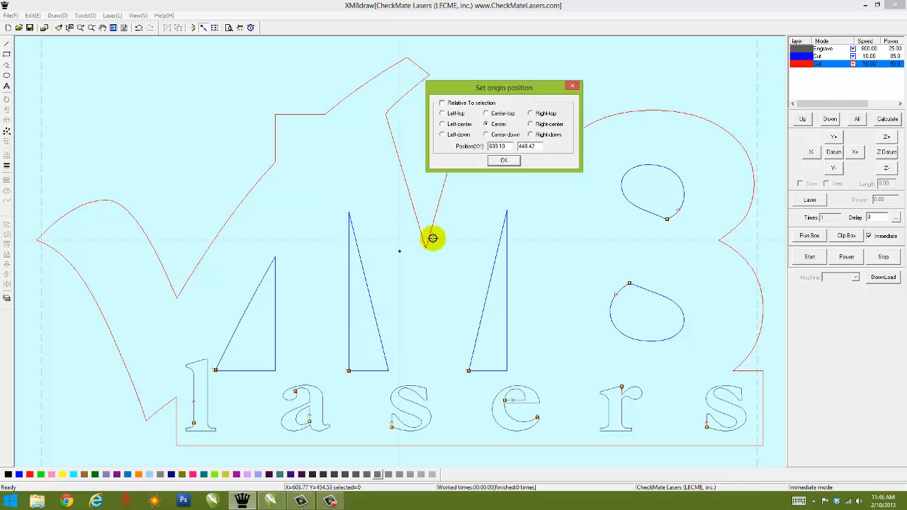
click(442, 113)
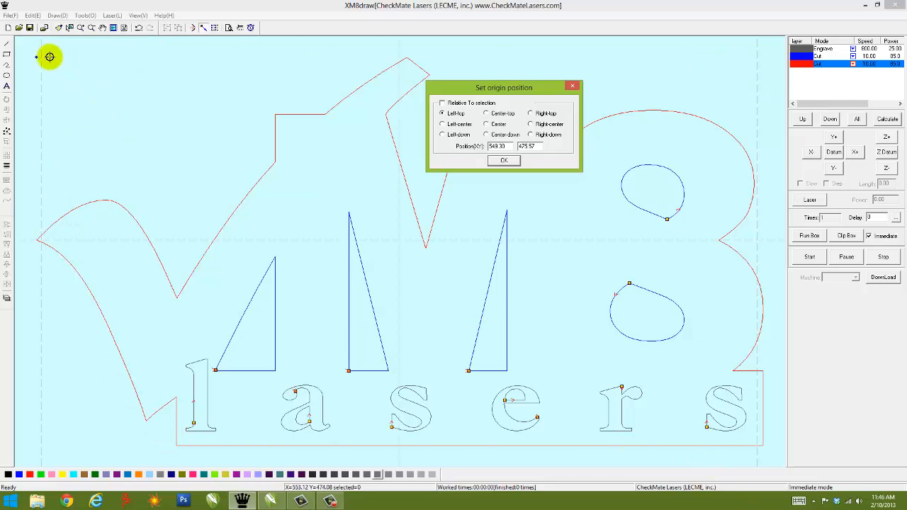
click(530, 114)
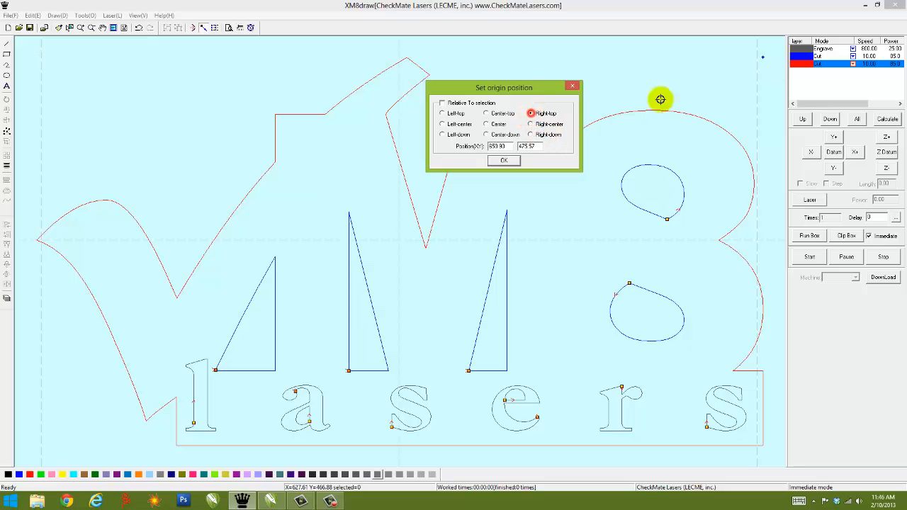
click(486, 124)
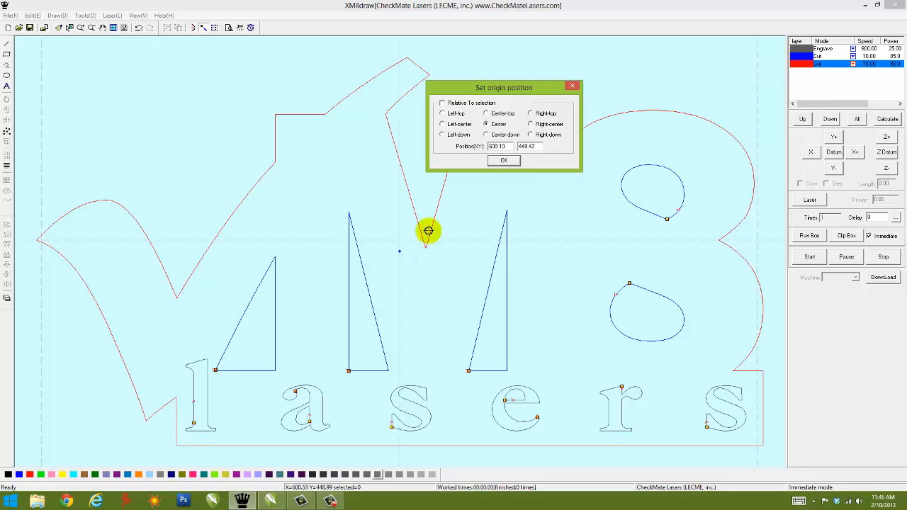
click(504, 161)
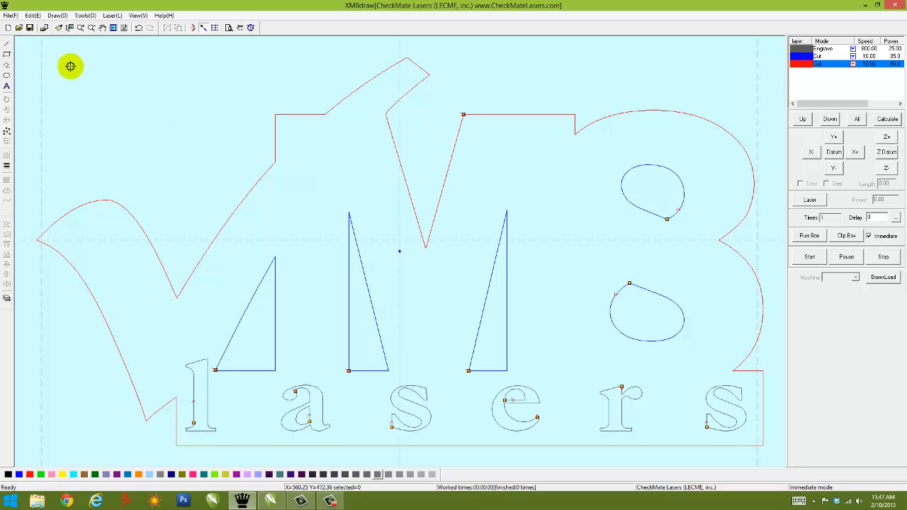
Step: Save the project over the existing xm8lasers.ecp file in the Documents folder, confirming the replacement
click(29, 28)
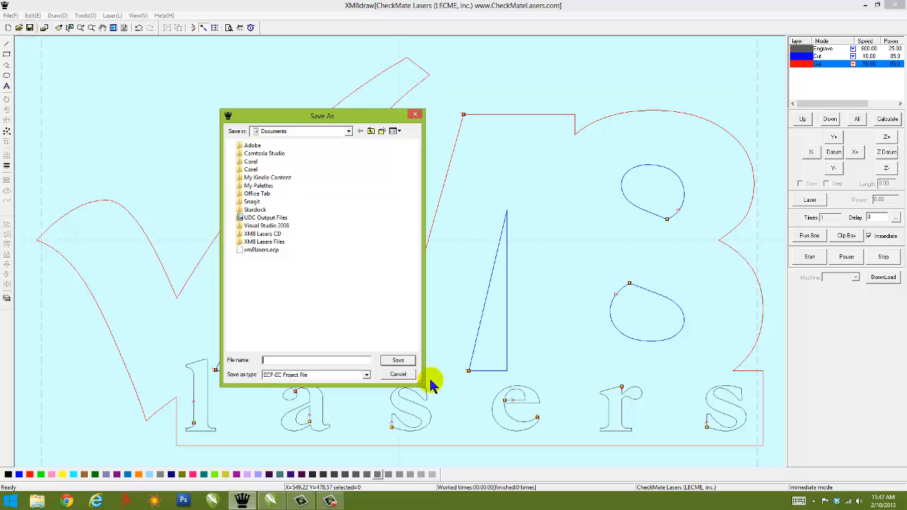
click(261, 251)
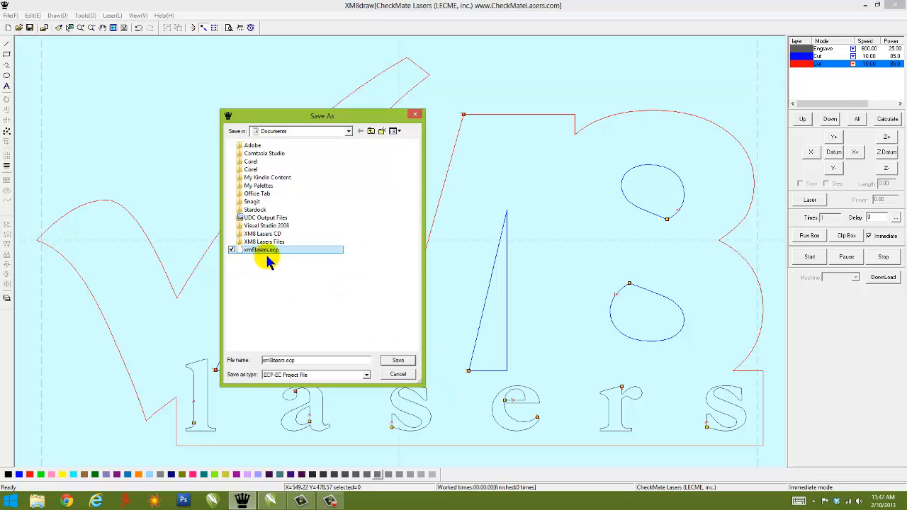
click(398, 360)
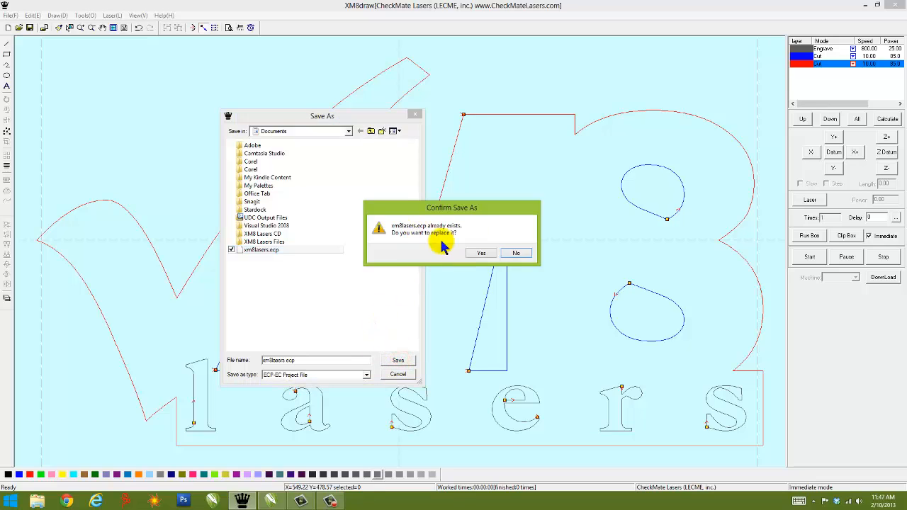
click(477, 253)
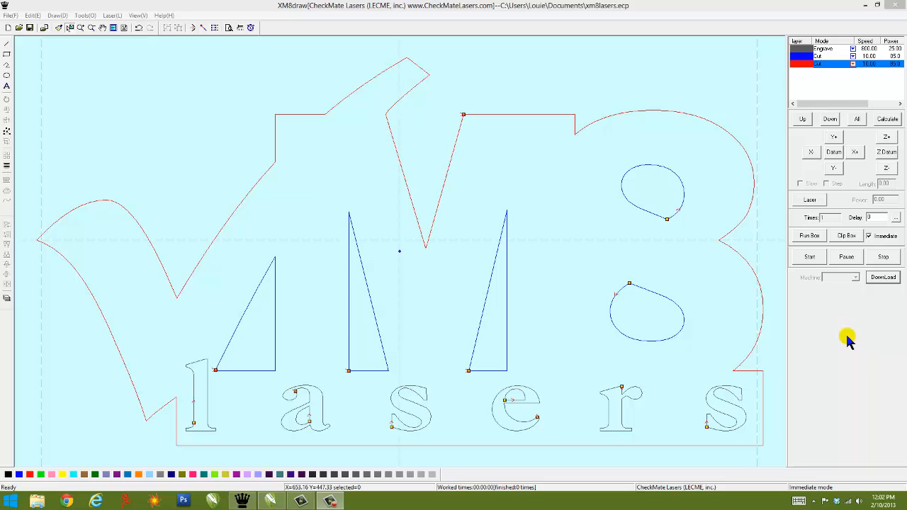
Step: Open the stand-alone file manager and examine the entries XM8RASTR.MOL and XM8VECTR.MOL already stored on the machine
click(883, 278)
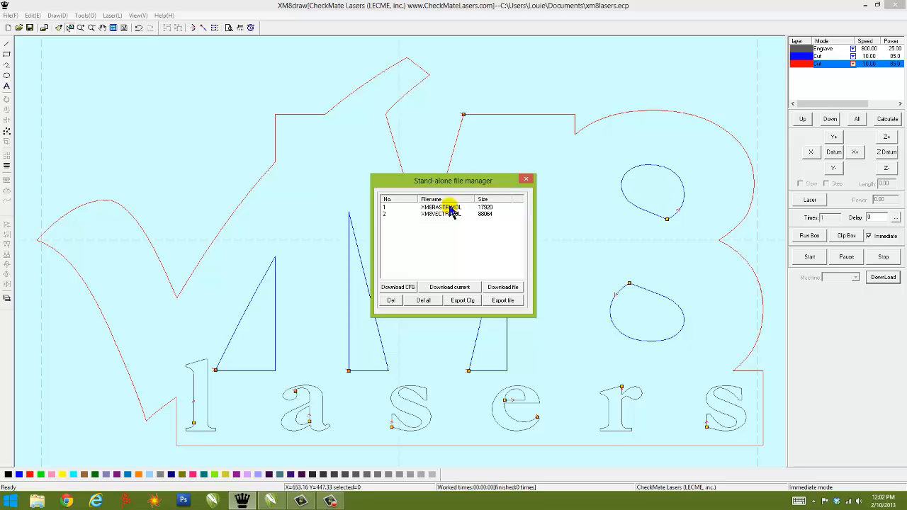
click(443, 207)
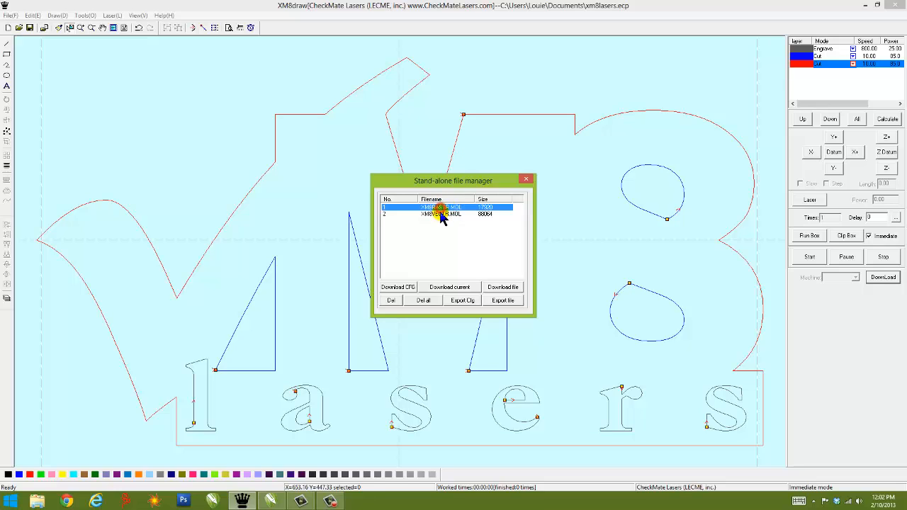
click(445, 213)
click(443, 209)
click(444, 214)
click(445, 223)
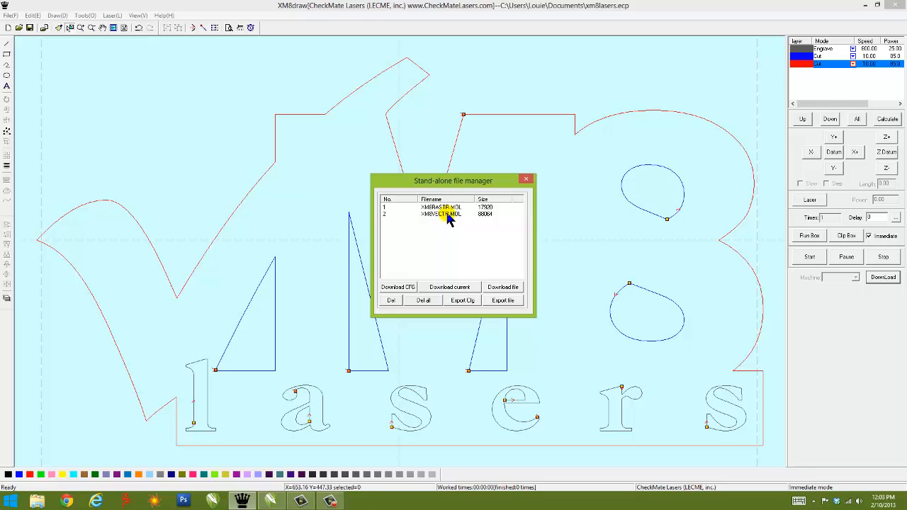
click(443, 207)
click(445, 213)
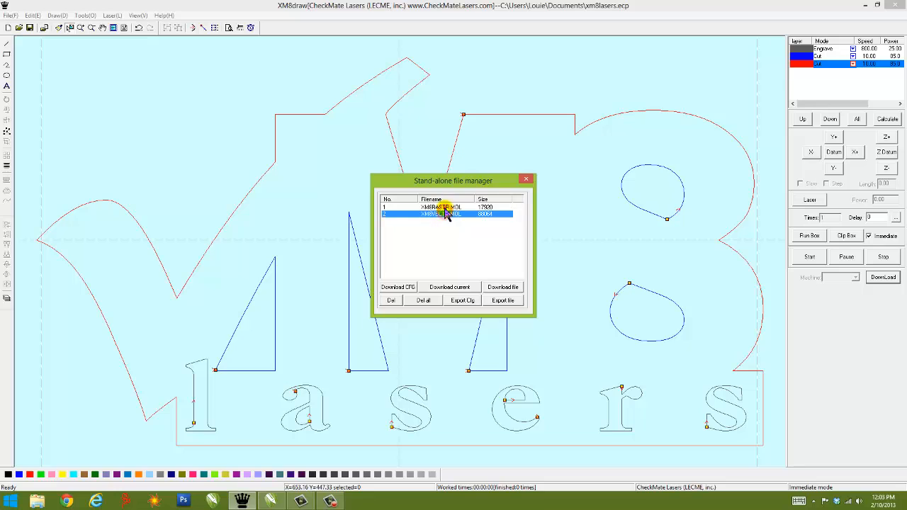
click(443, 207)
click(444, 214)
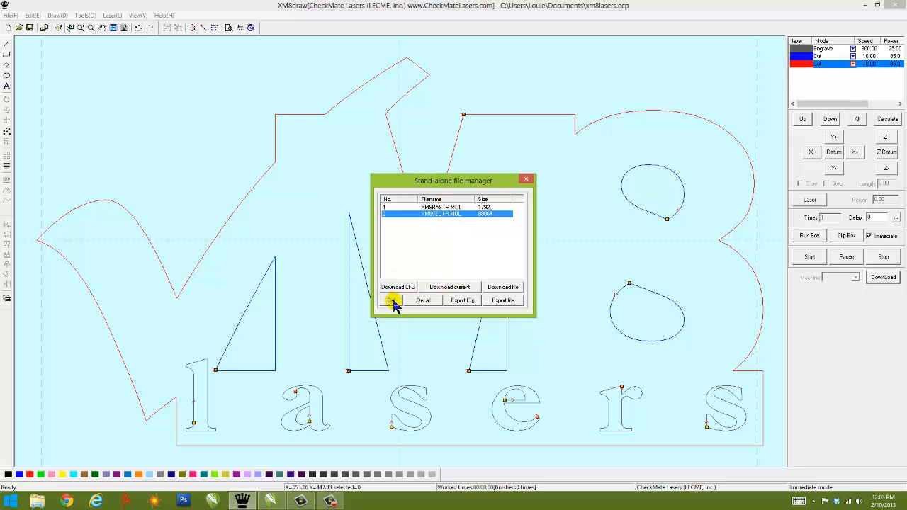
click(454, 240)
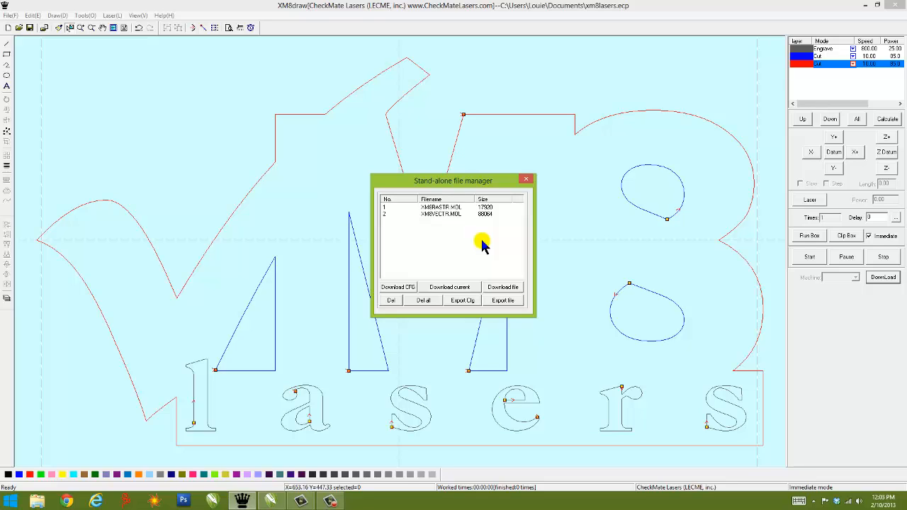
click(432, 207)
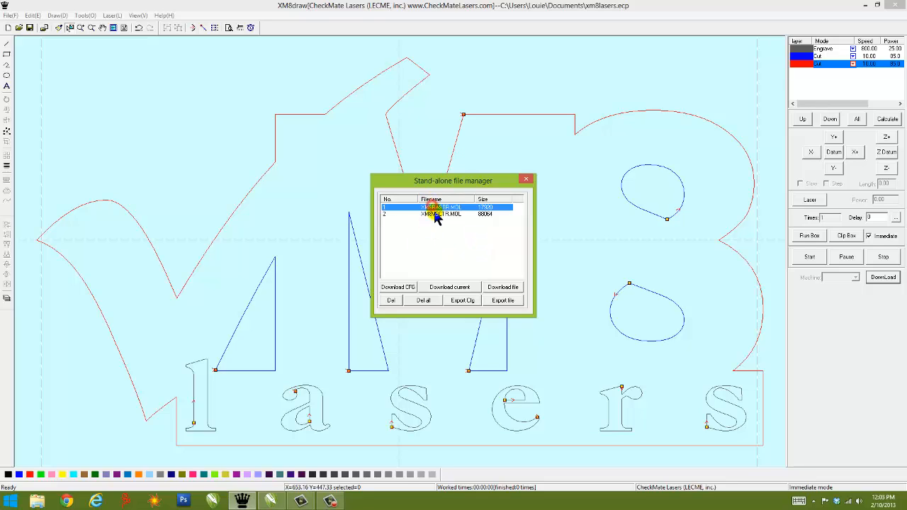
click(437, 213)
click(439, 220)
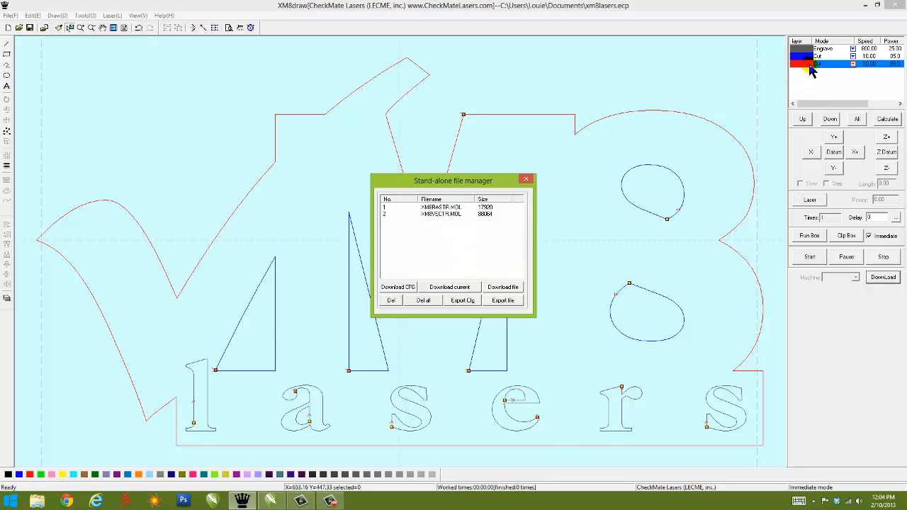
Step: Download the current xm8lasers artwork to the laser's stand-alone memory and select its new entry in the file list
click(457, 286)
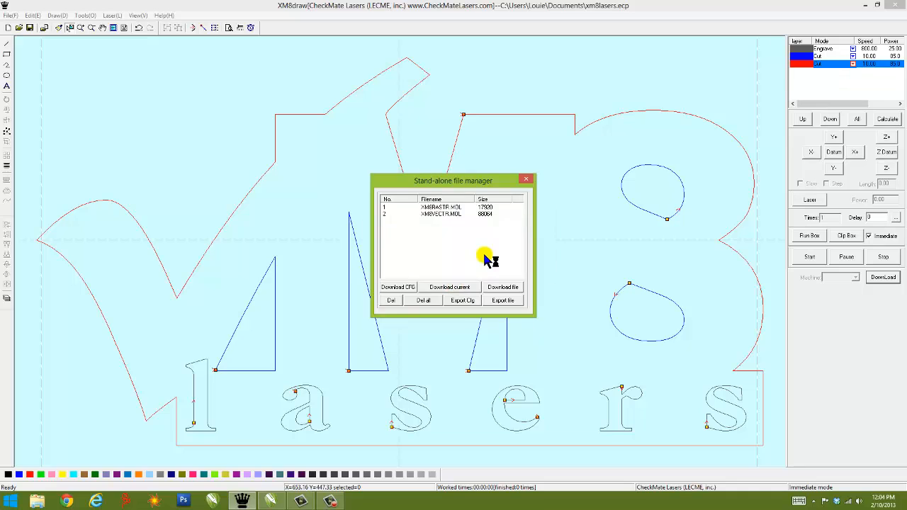
click(438, 222)
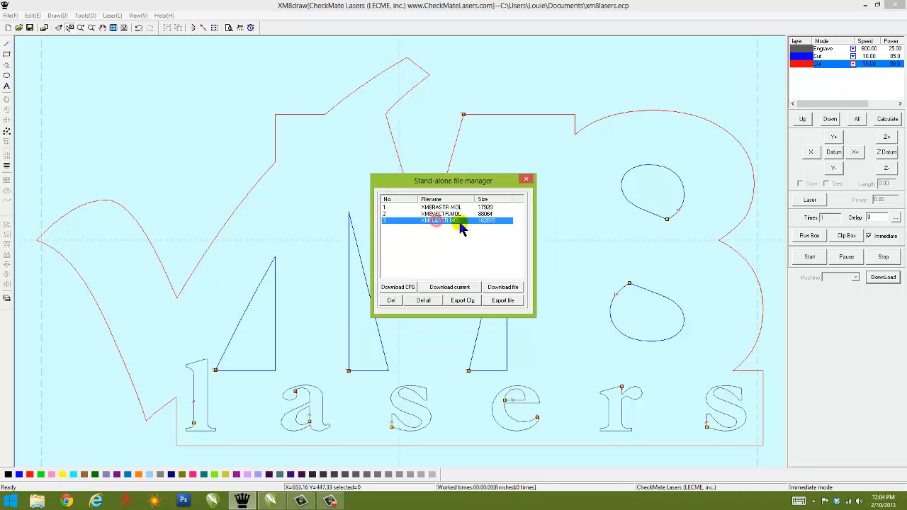